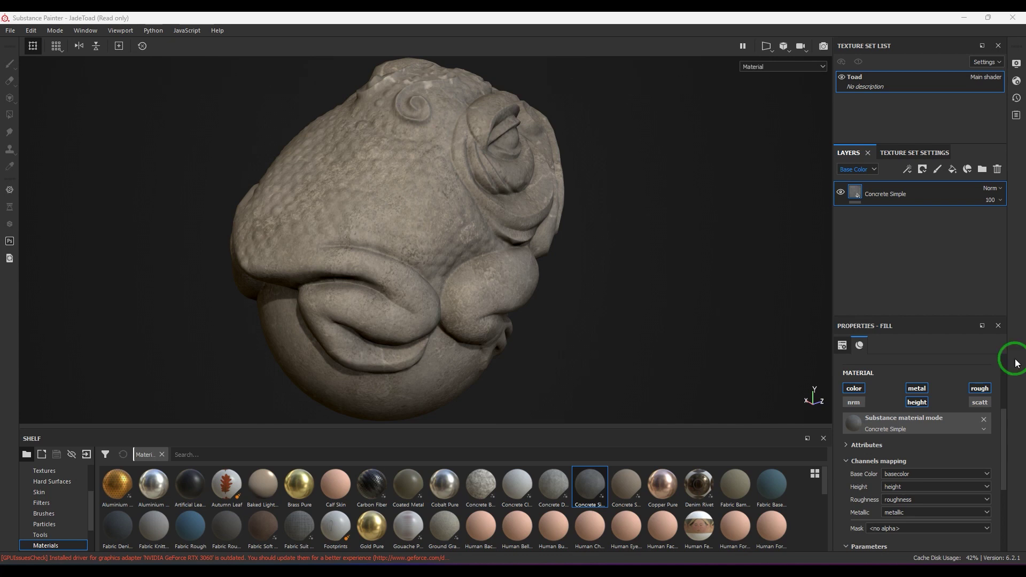
# - Orbit the toad and glance at the File menu without choosing anything
pyautogui.keyDown('alt'); pyautogui.moveTo(697, 291); pyautogui.dragTo(637, 310); pyautogui.keyUp('alt')
pyautogui.click(10, 34)
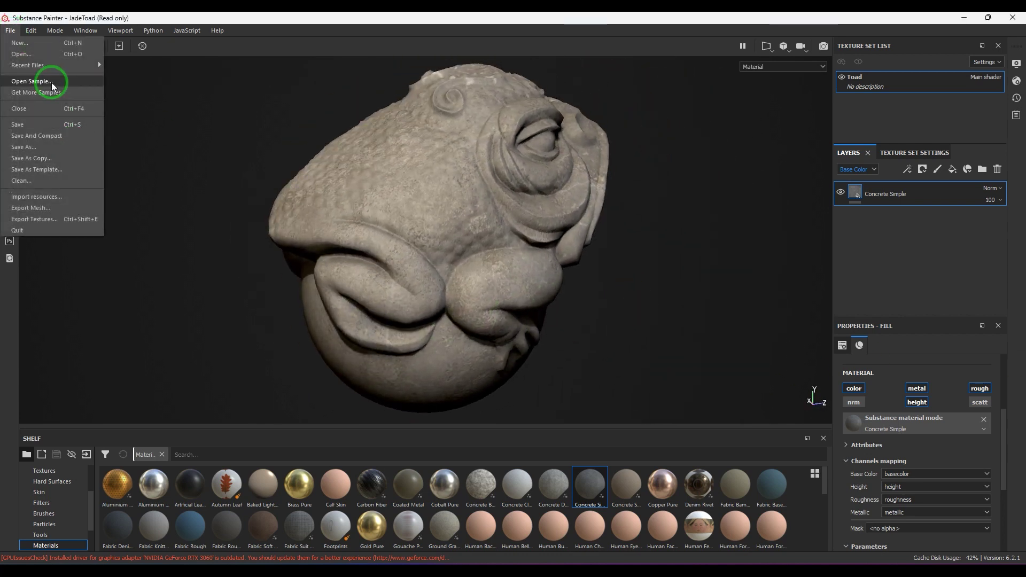
pyautogui.click(616, 300)
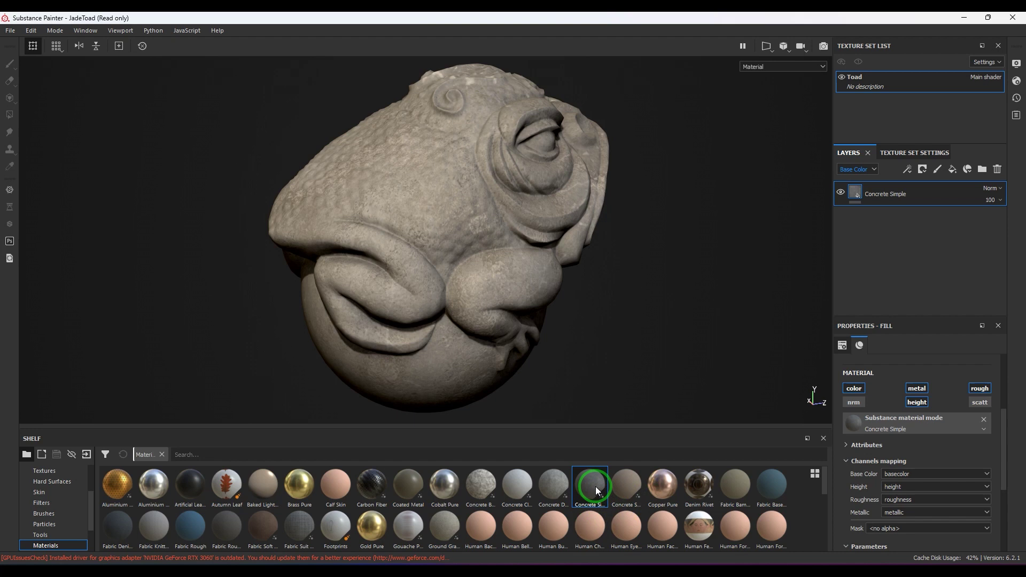
# - Add a fill layer above the concrete with base colour, normal, metalness, roughness and scattering disabled
pyautogui.moveTo(596, 486)
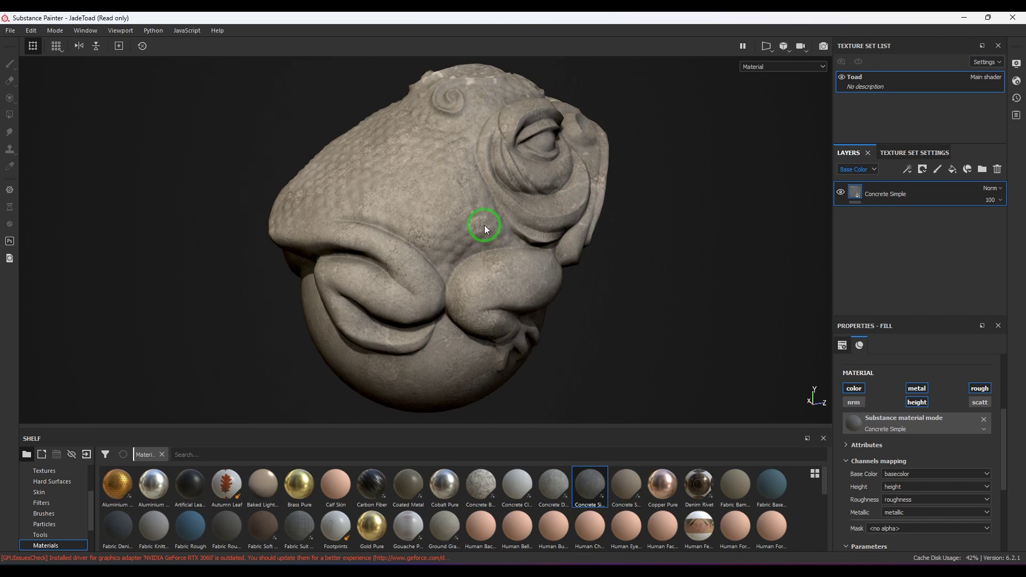
pyautogui.click(951, 170)
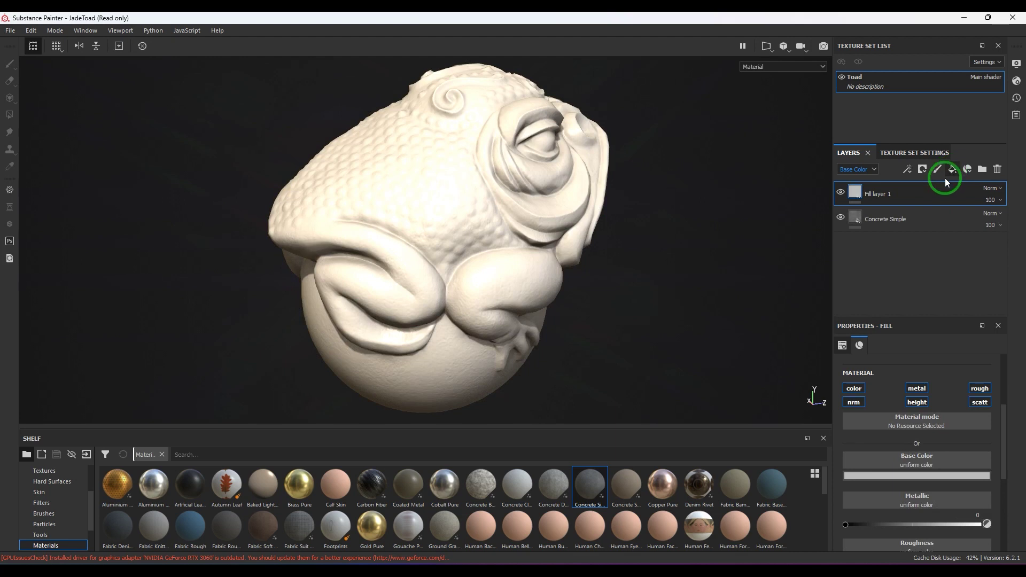
pyautogui.click(854, 388)
pyautogui.click(854, 402)
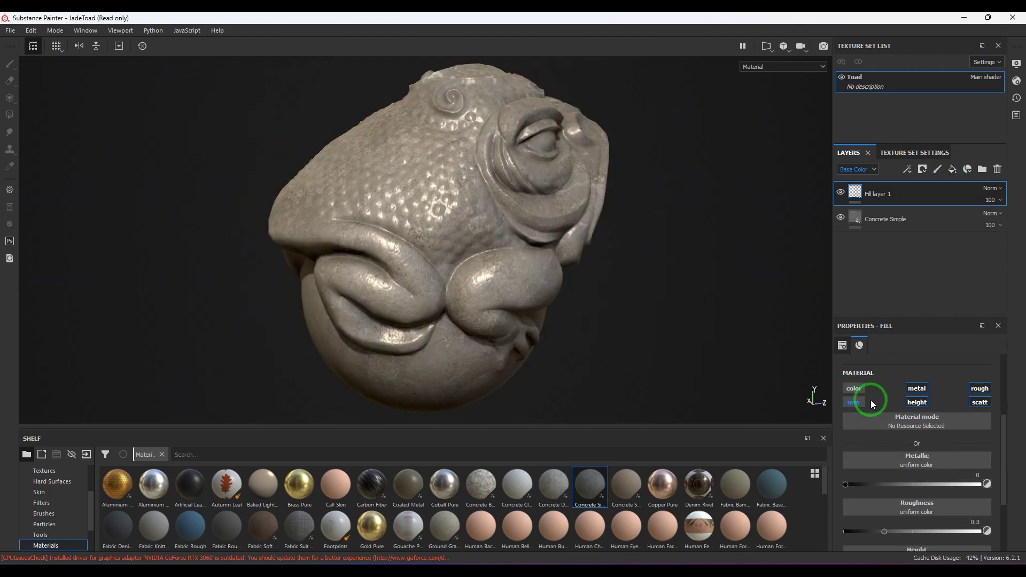
pyautogui.click(916, 388)
pyautogui.click(974, 390)
pyautogui.click(978, 402)
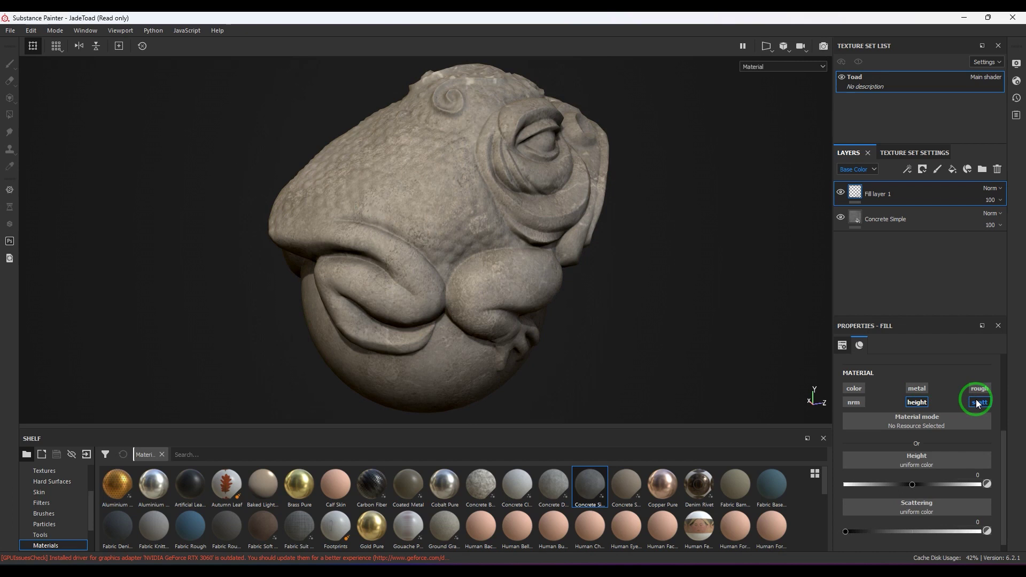
# - Set the fill layer's height value to 0.1 and bring up its height resource picker
pyautogui.moveTo(909, 483); pyautogui.dragTo(1000, 476)
pyautogui.write('0.1')
pyautogui.press('Return')
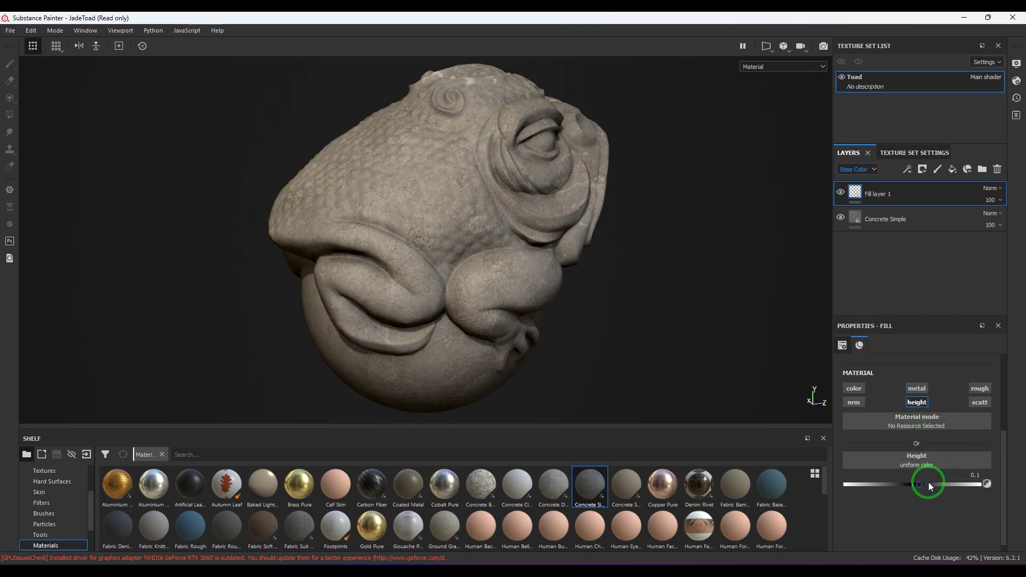
pyautogui.click(920, 460)
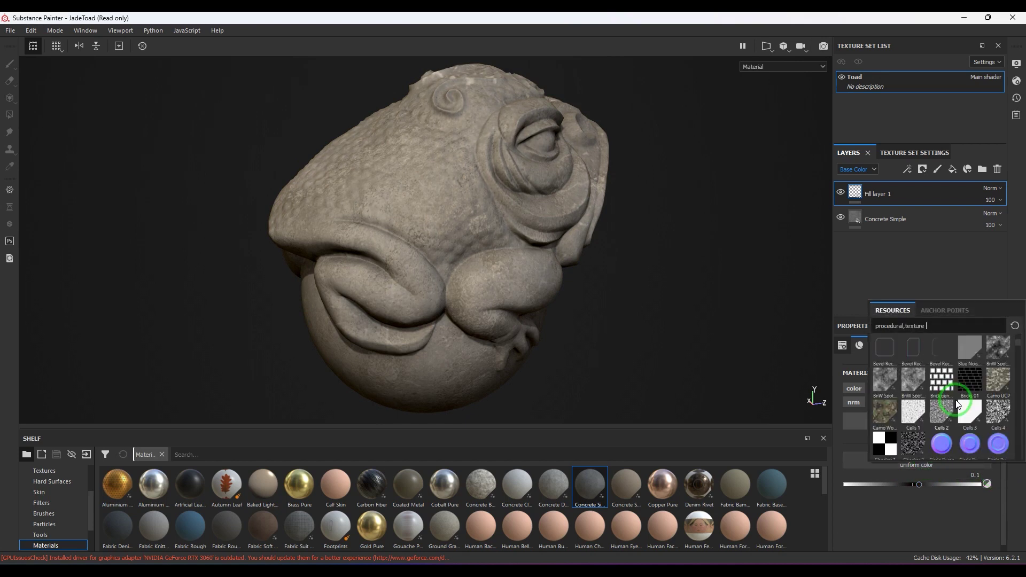
# - Use Bricks 01 as the height pattern, inverted, with a UV scale of 5
pyautogui.moveTo(966, 383)
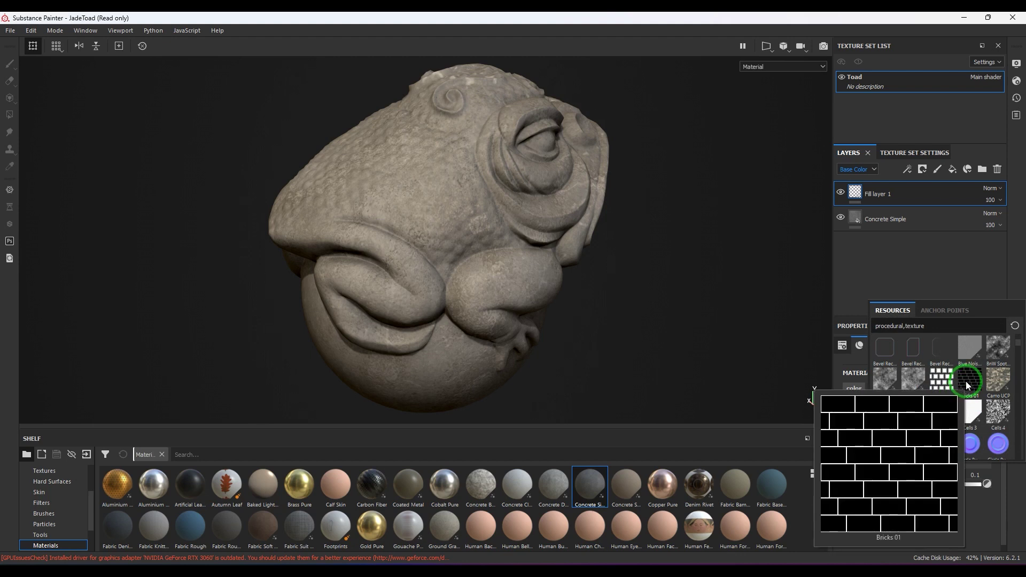
pyautogui.click(968, 384)
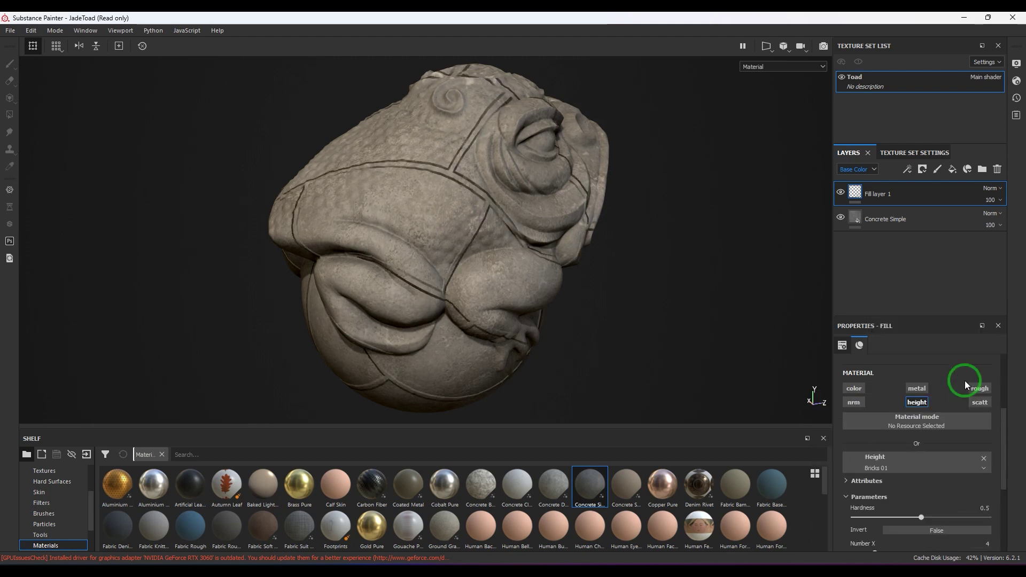
pyautogui.click(931, 528)
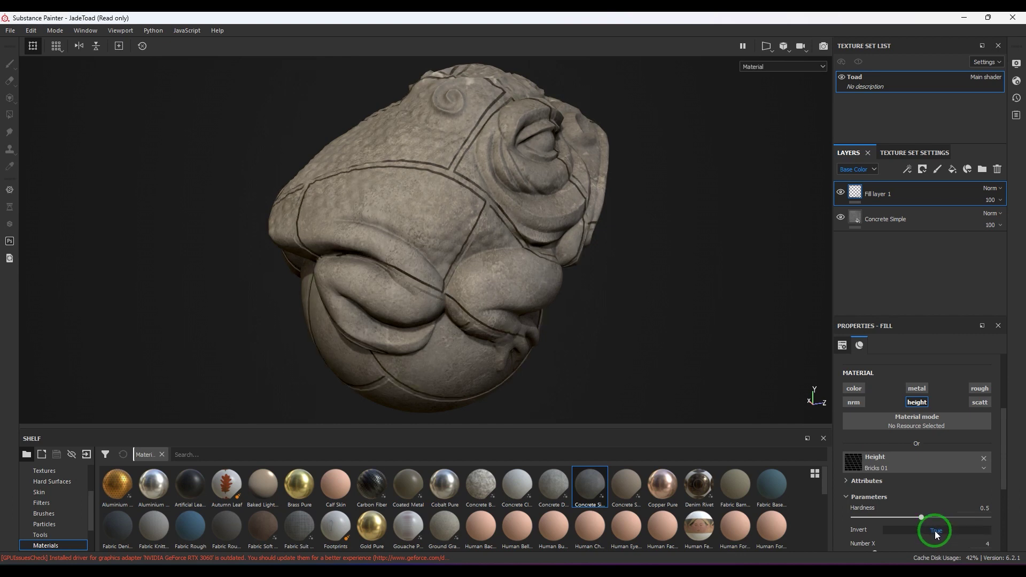
pyautogui.scroll(-1, 944, 508)
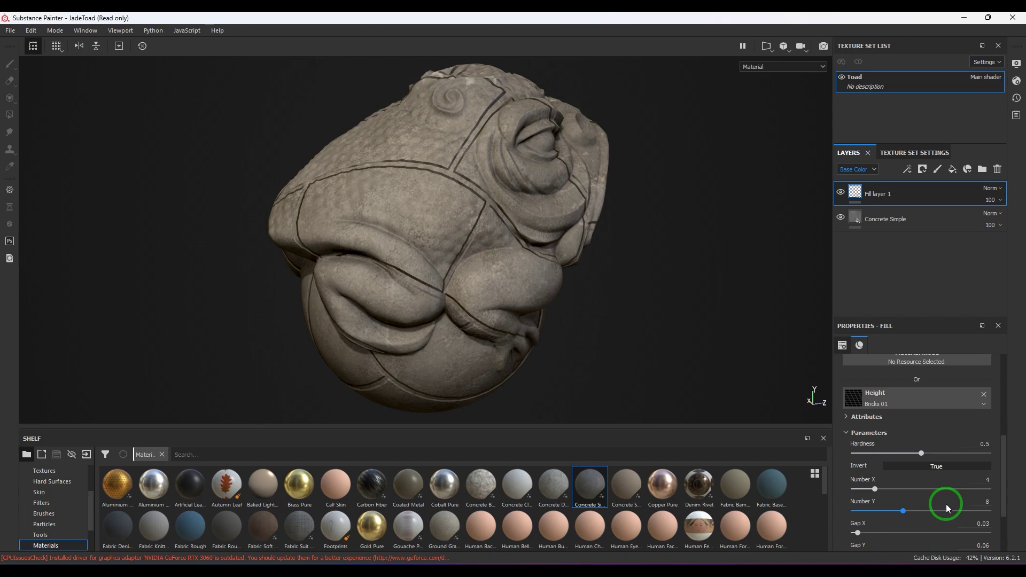
pyautogui.scroll(3, 893, 527)
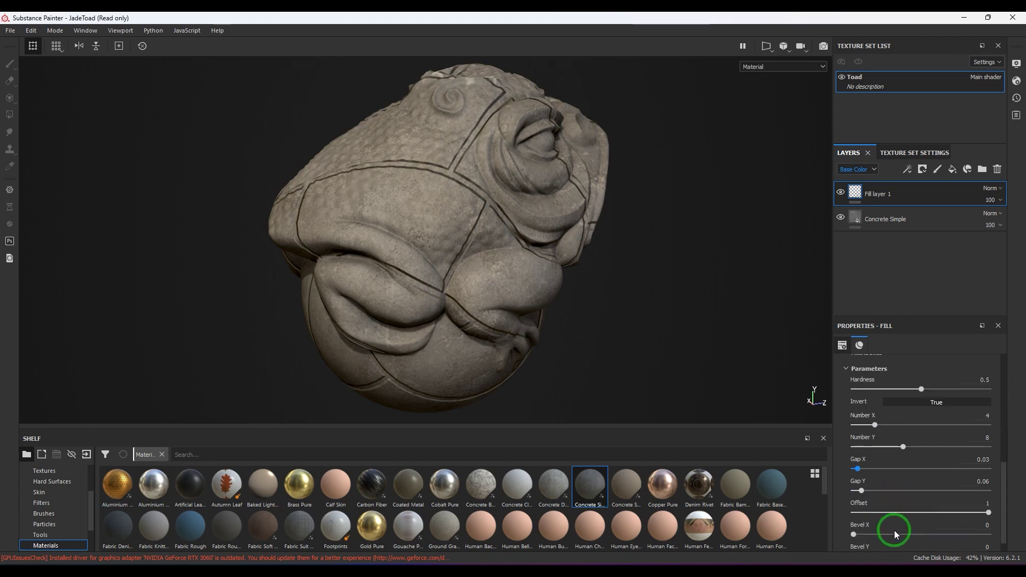
pyautogui.scroll(2, 894, 517)
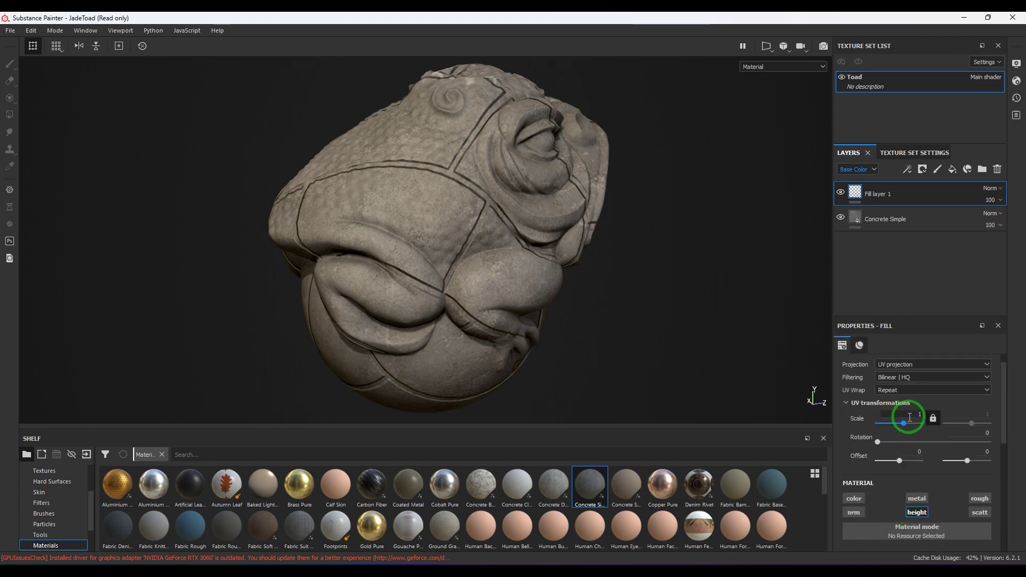
pyautogui.write('5')
pyautogui.press('Return')
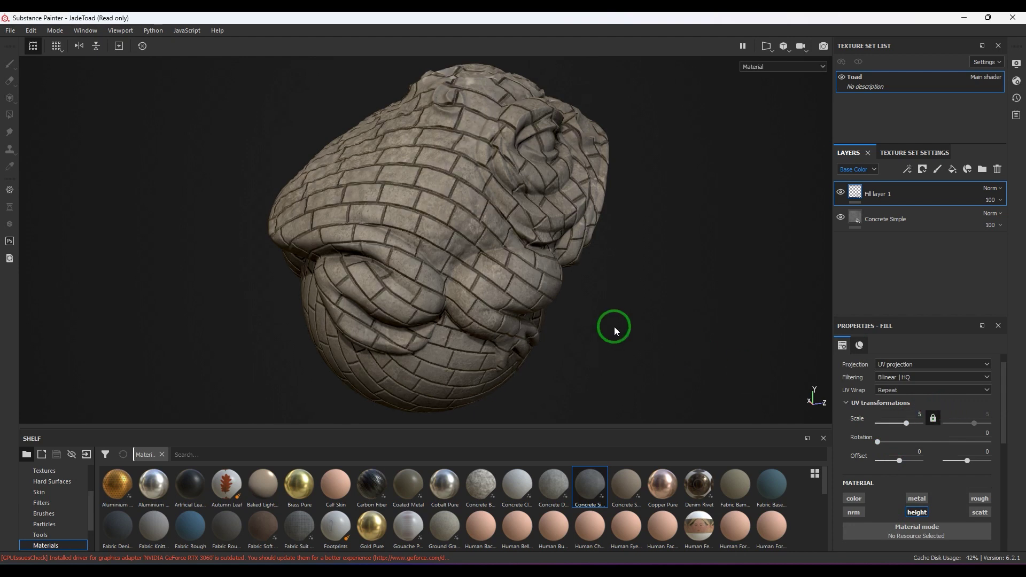
pyautogui.scroll(2, 586, 302)
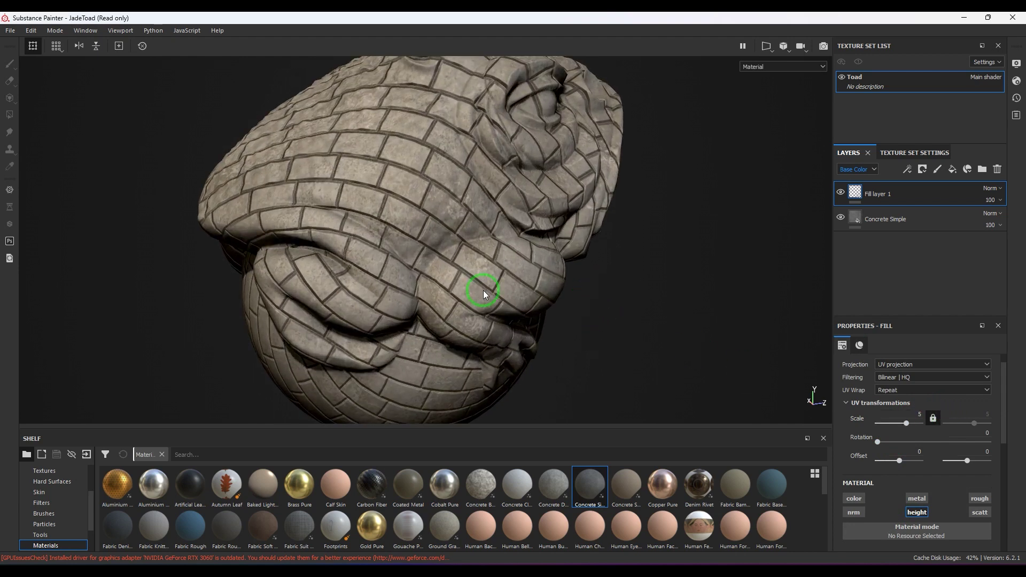
pyautogui.scroll(-5, 926, 432)
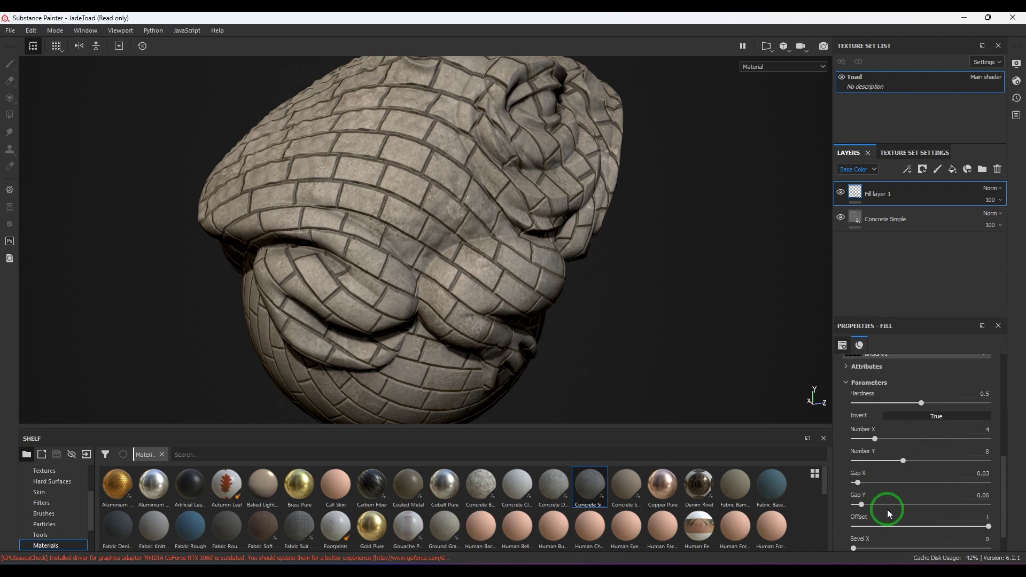
# - Set the brick Gap X and Gap Y to 0.01, leaving Offset at 1
pyautogui.click(855, 486)
pyautogui.moveTo(862, 508); pyautogui.dragTo(857, 510)
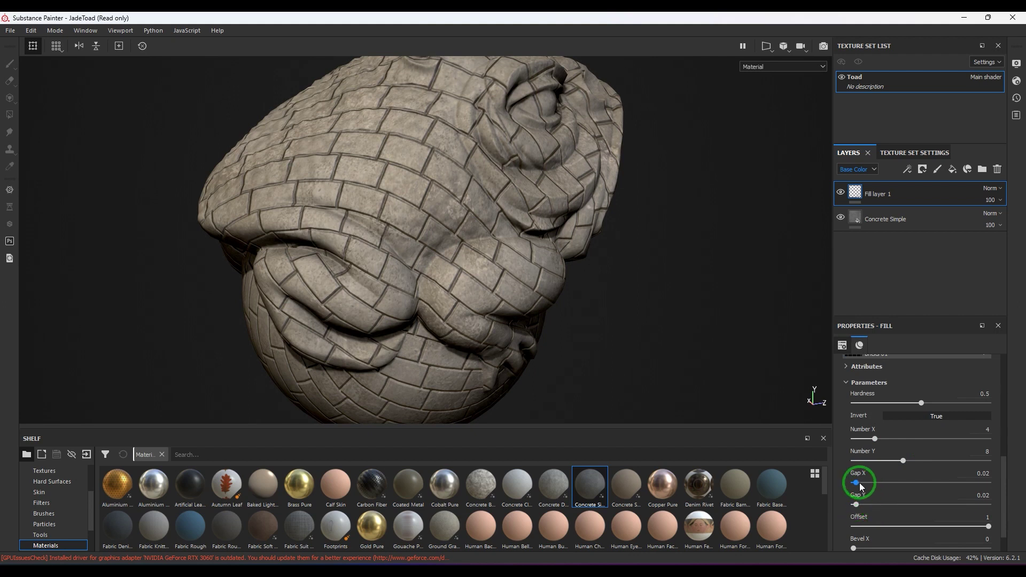
pyautogui.click(968, 473)
pyautogui.write('0.')
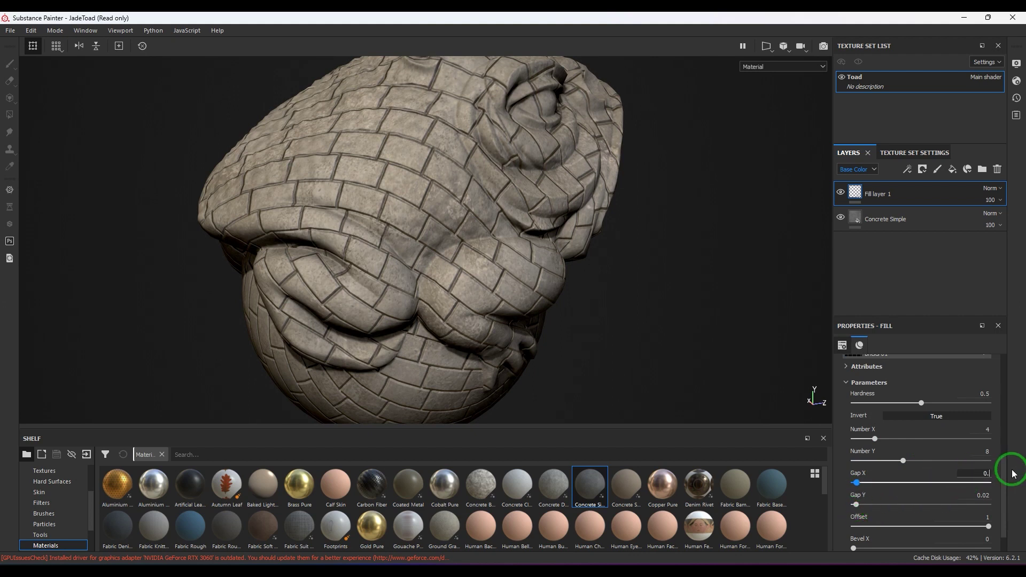
pyautogui.write('01')
pyautogui.press('Tab')
pyautogui.write('0.01')
pyautogui.press('Return')
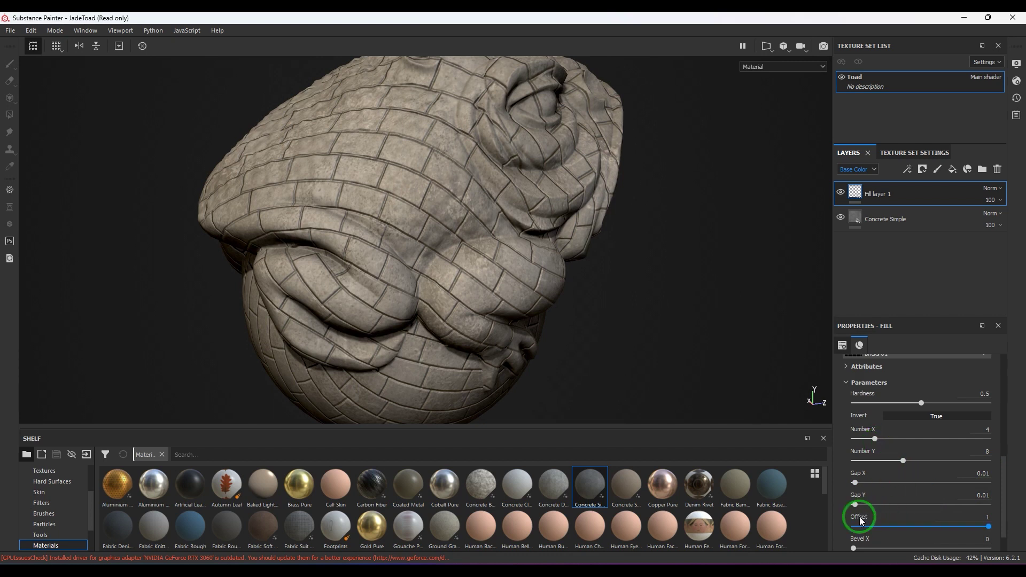
pyautogui.moveTo(985, 523)
pyautogui.mouseDown()
pyautogui.moveTo(922, 528)
pyautogui.moveTo(1016, 529)
pyautogui.moveTo(747, 509)
pyautogui.moveTo(1000, 527)
pyautogui.mouseUp()
# - Give the bricks a vertical bevel of 0.15 instead of a horizontal bevel
pyautogui.scroll(-2, 960, 445)
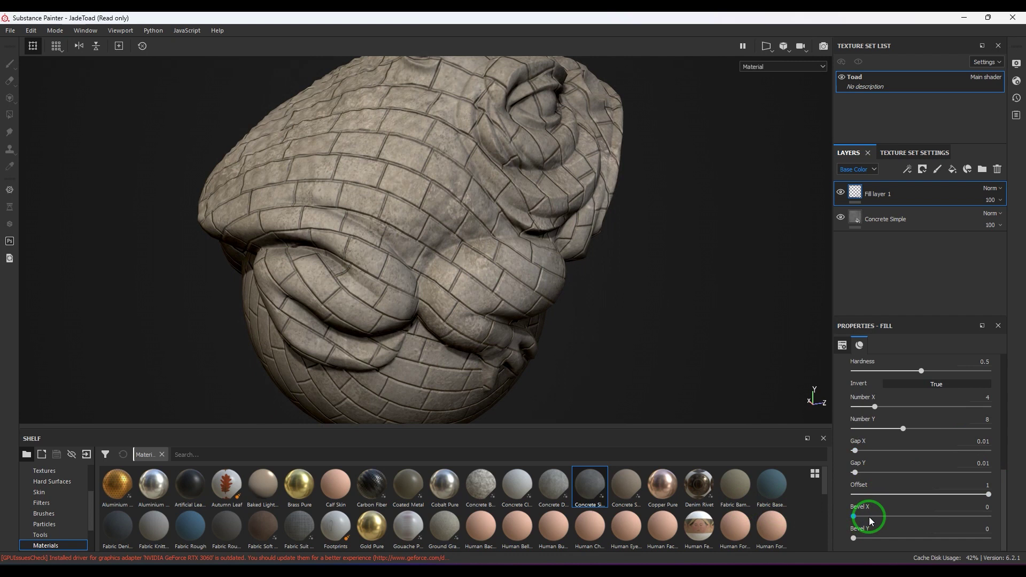
pyautogui.moveTo(870, 521); pyautogui.dragTo(908, 522)
pyautogui.moveTo(854, 538); pyautogui.dragTo(874, 541)
pyautogui.click(852, 516)
pyautogui.click(906, 499)
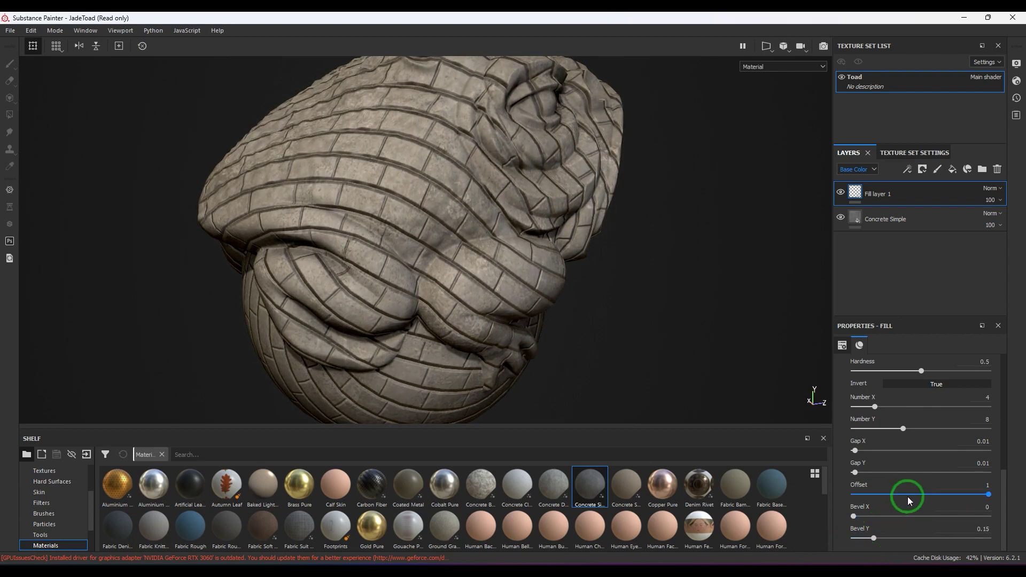
pyautogui.scroll(6, 908, 496)
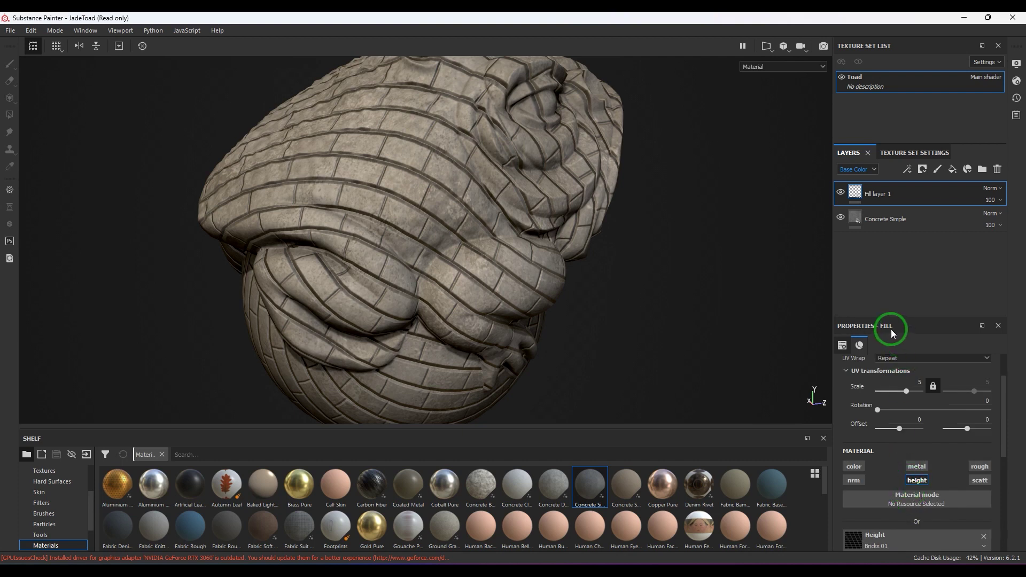
# - Change the brick tiling scale to 2, then settle on 4
pyautogui.click(907, 390)
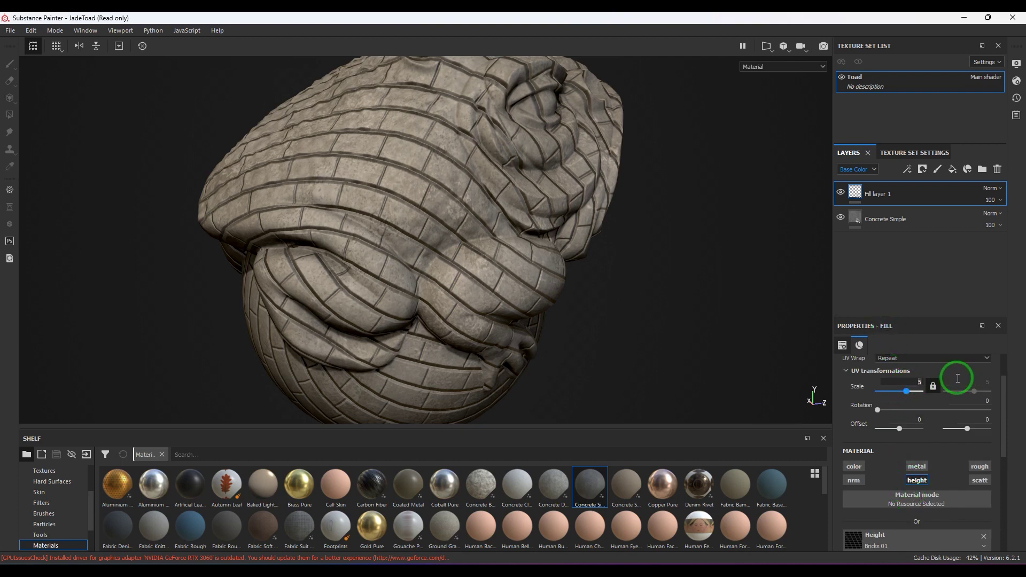
pyautogui.write('2')
pyautogui.press('Return')
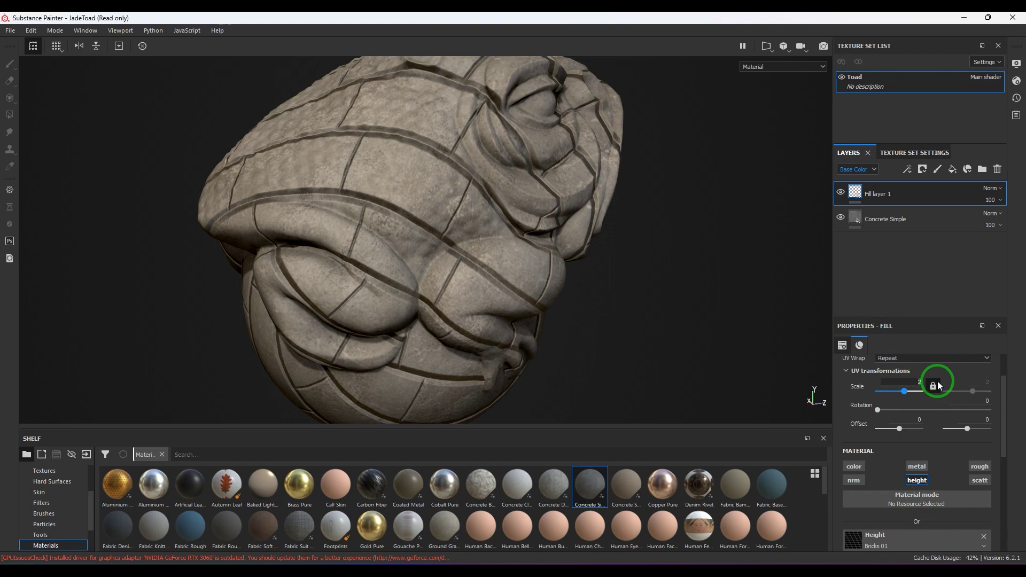
pyautogui.write('4')
pyautogui.press('Return')
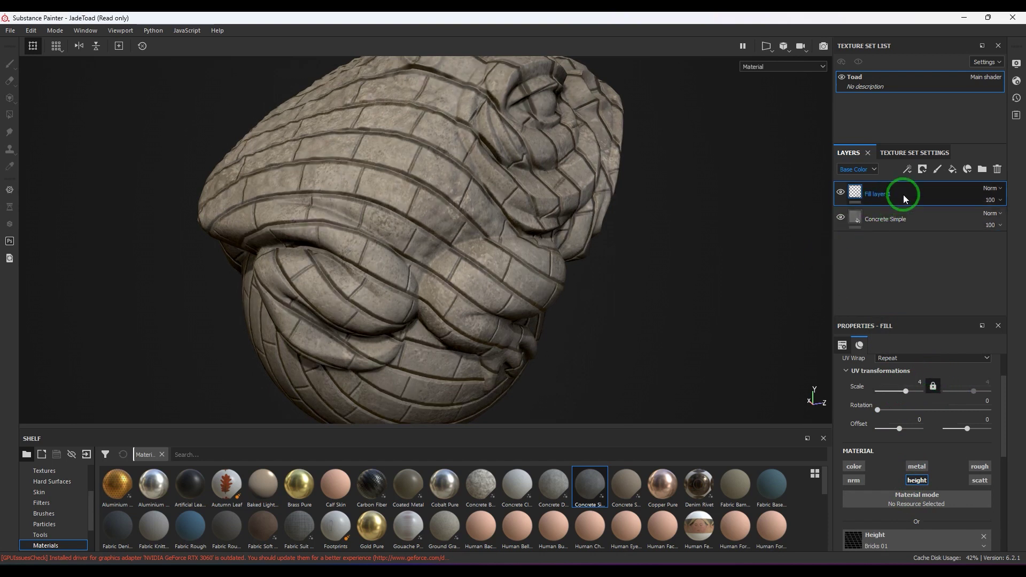
# - View layers by height channel and set Fill layer 1's height blending to Normal
pyautogui.click(856, 169)
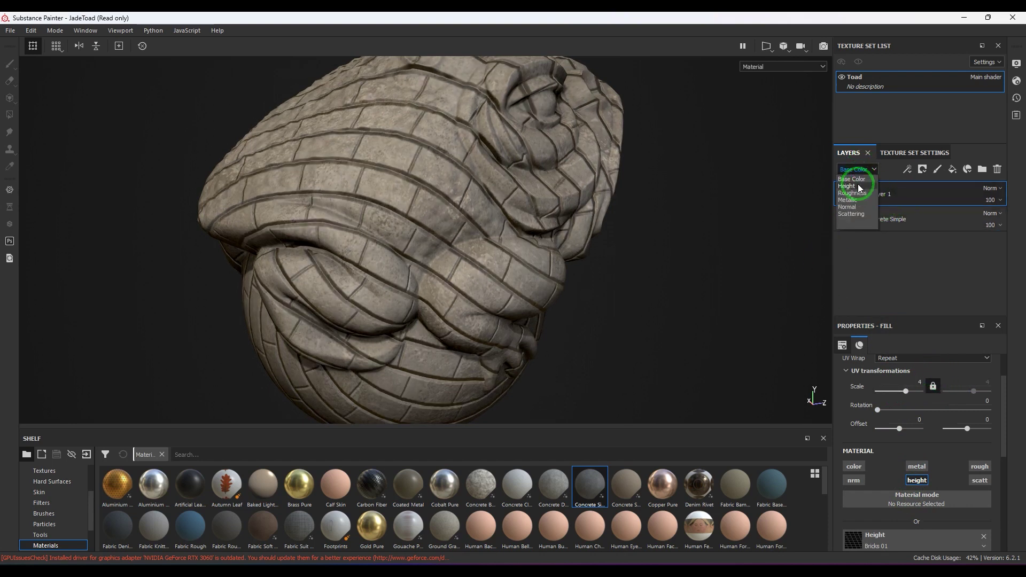
pyautogui.click(853, 184)
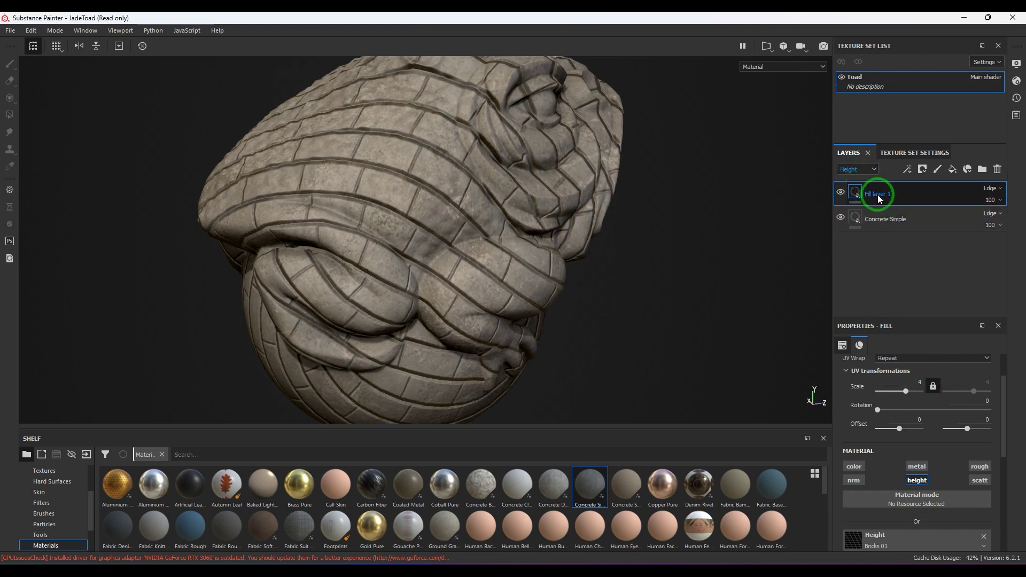
pyautogui.click(992, 188)
pyautogui.click(976, 200)
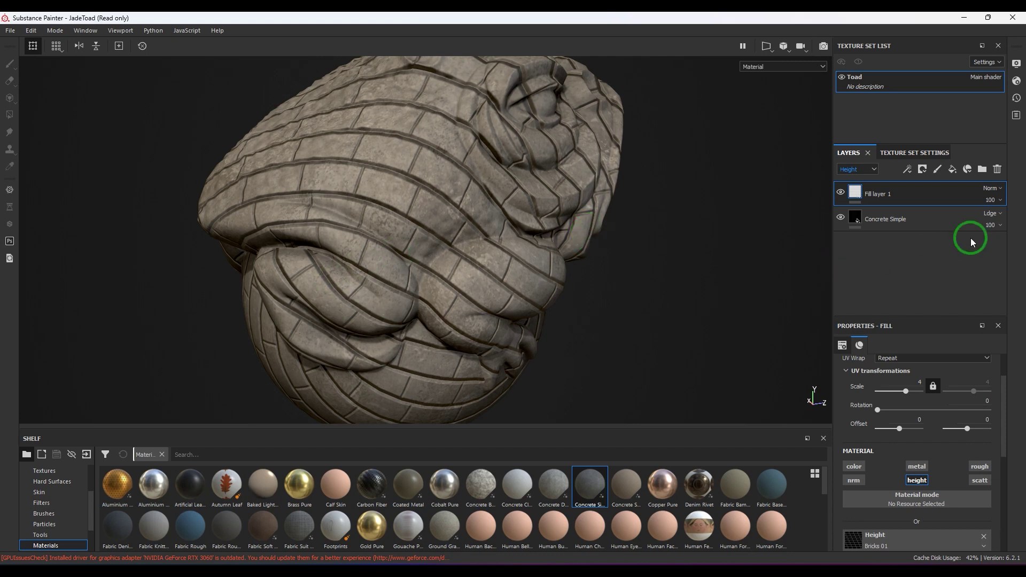
pyautogui.click(987, 188)
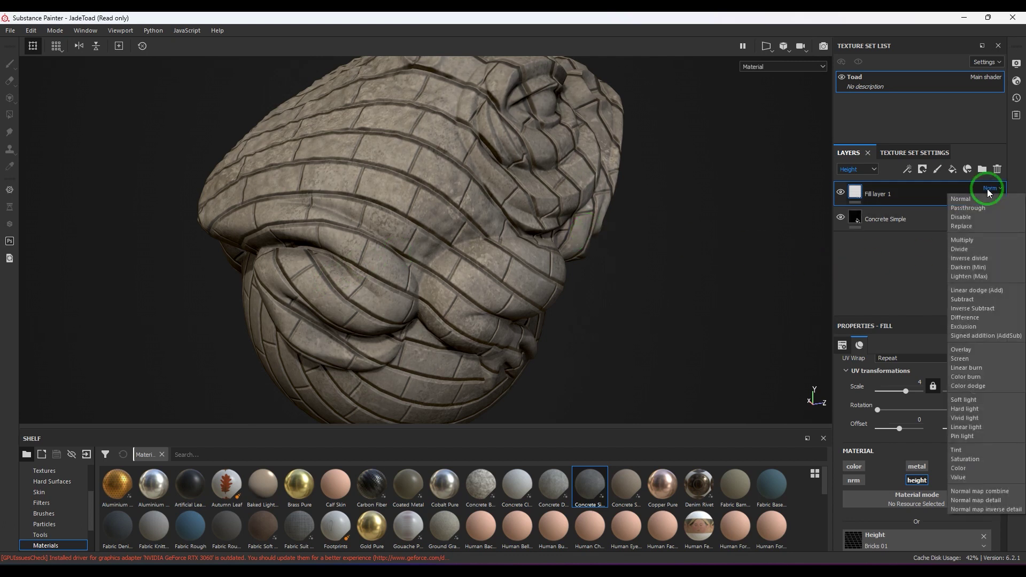
pyautogui.click(892, 254)
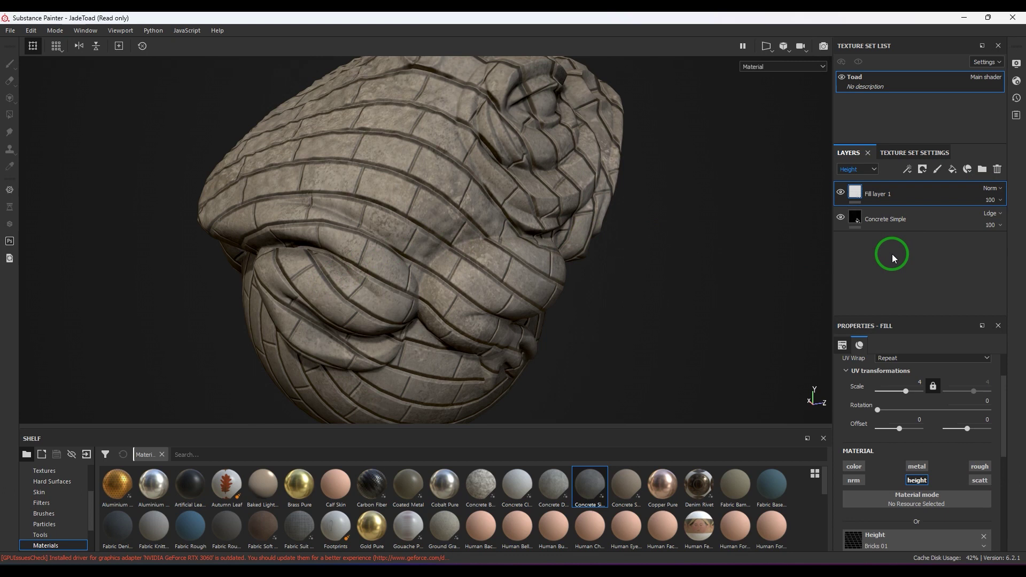
# - Add a Blur Slope filter to Fill layer 1
pyautogui.click(907, 171)
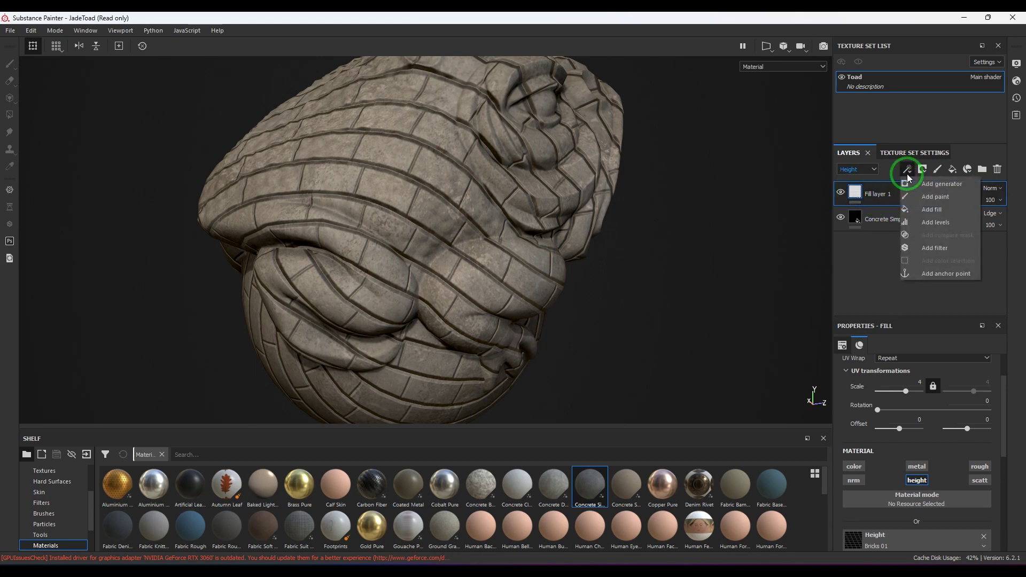
pyautogui.click(948, 249)
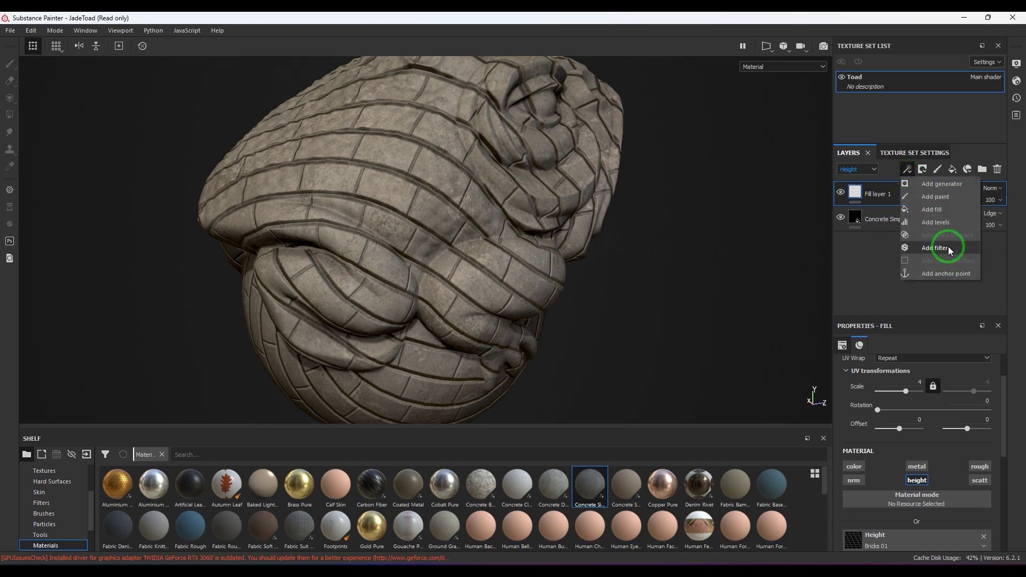
pyautogui.click(903, 376)
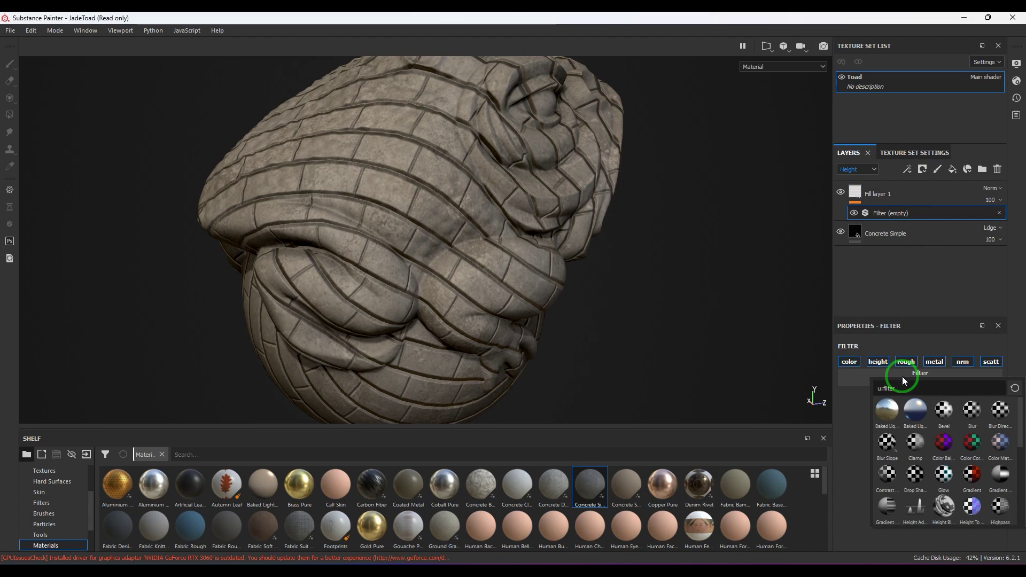
pyautogui.click(887, 443)
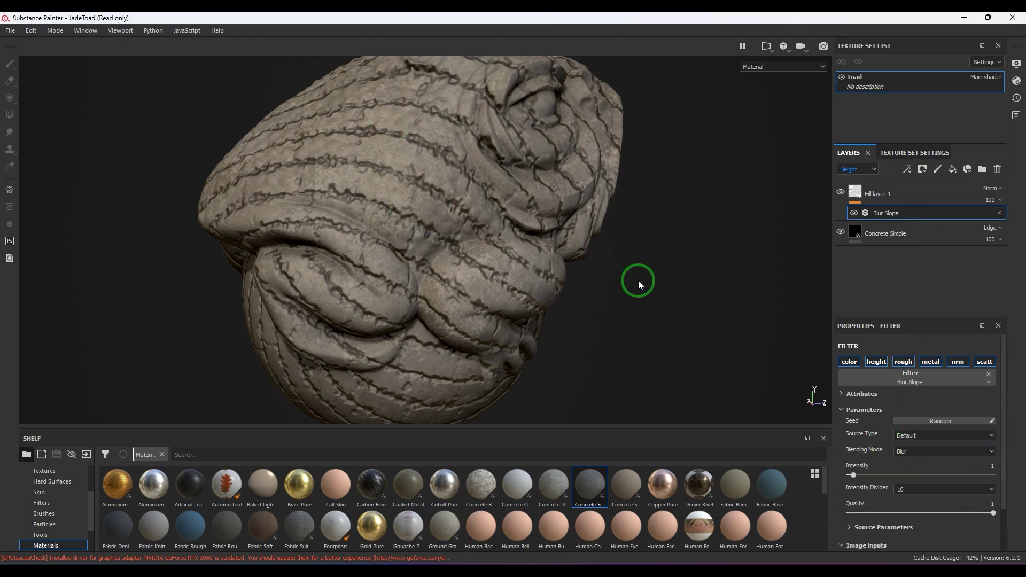
pyautogui.keyDown('alt'); pyautogui.moveTo(591, 278); pyautogui.dragTo(655, 290); pyautogui.keyUp('alt')
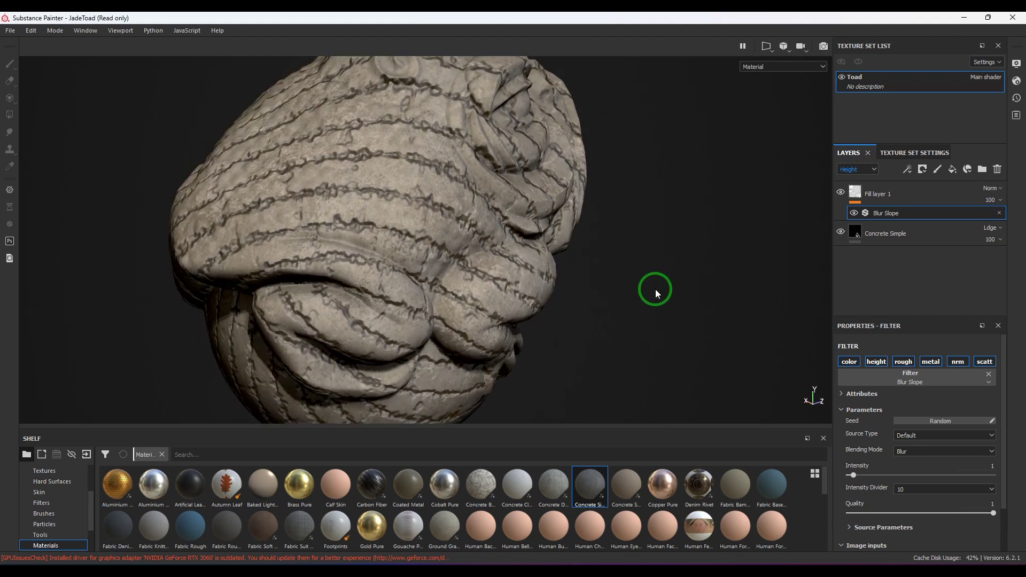
pyautogui.keyDown('alt'); pyautogui.moveTo(655, 290); pyautogui.dragTo(708, 287, button='middle'); pyautogui.keyUp('alt')
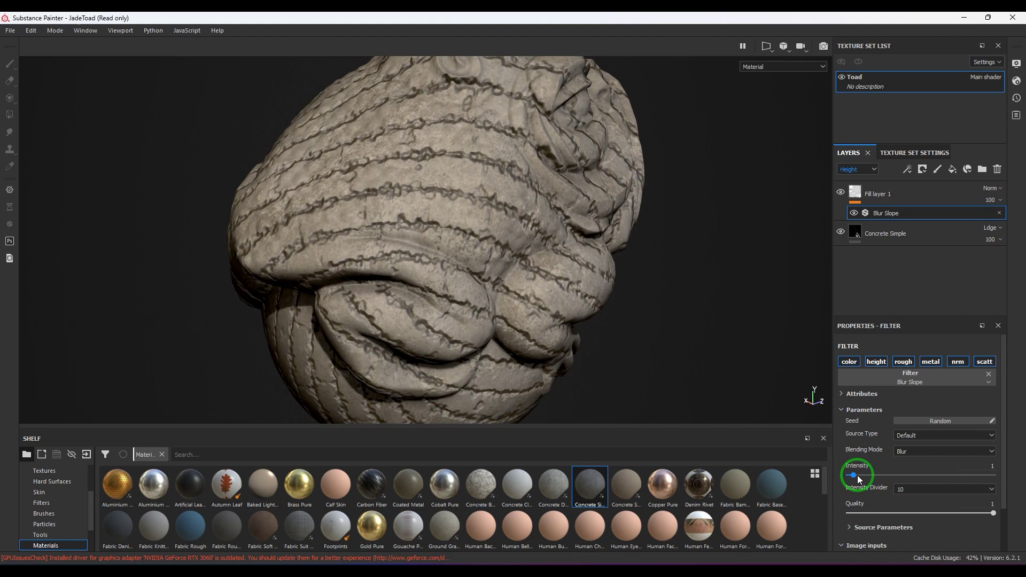
# - Lower the Blur Slope filter intensity to 0.05
pyautogui.moveTo(857, 476); pyautogui.dragTo(850, 477)
pyautogui.scroll(6, 406, 248)
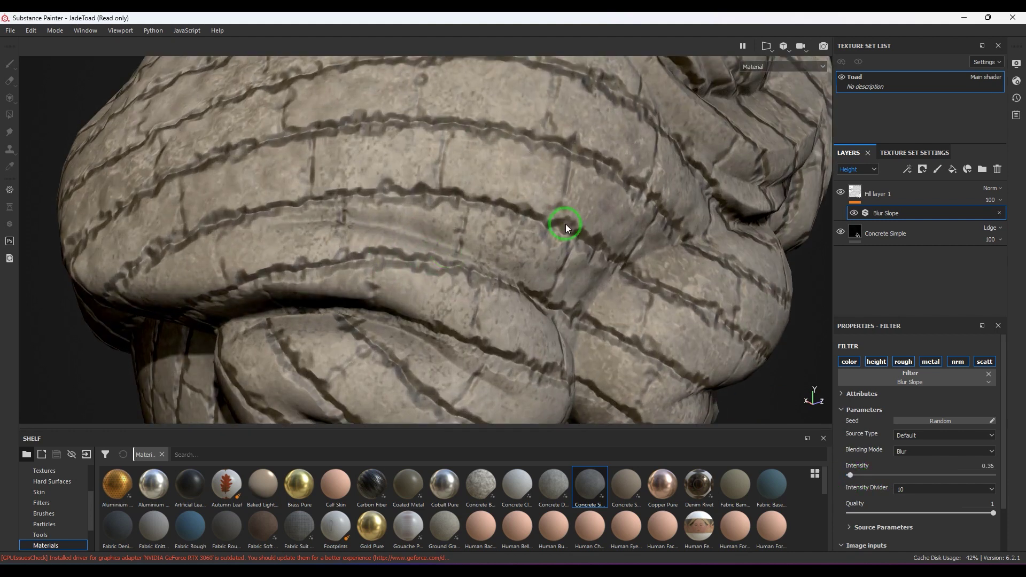
pyautogui.click(848, 477)
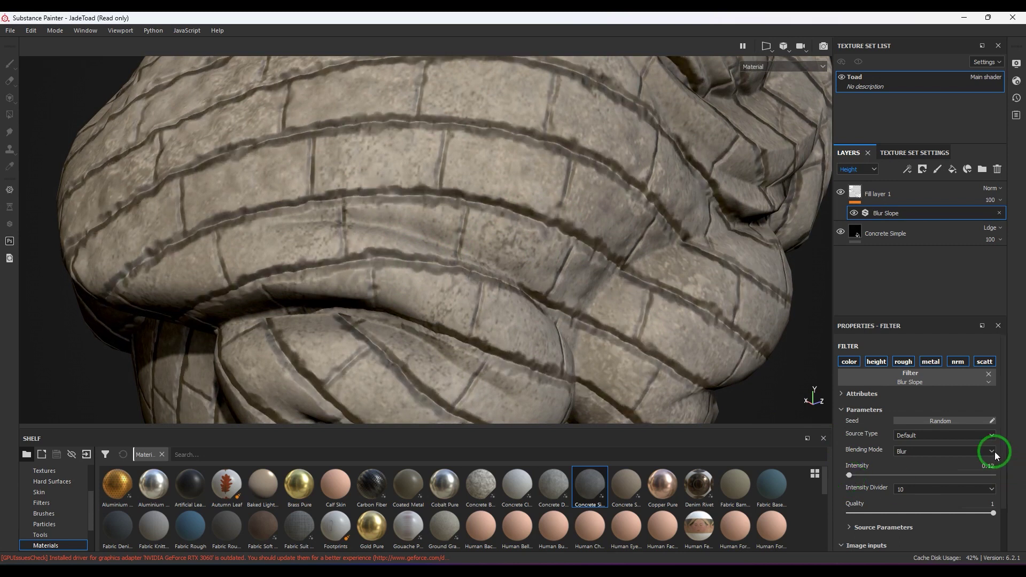
pyautogui.write('0.05')
pyautogui.press('Return')
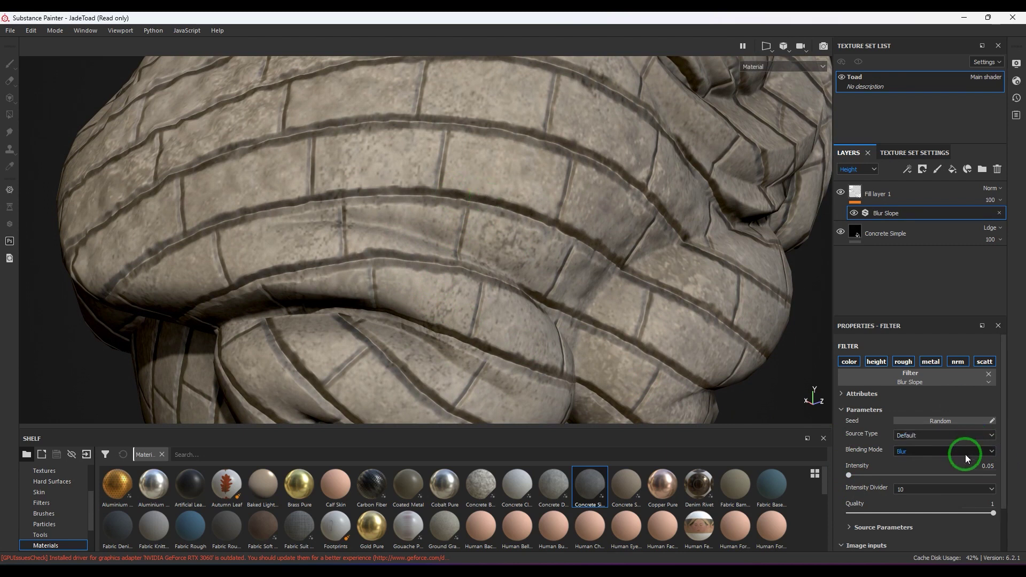
# - Set the Blur Slope intensity to 0.1
pyautogui.write('0.1')
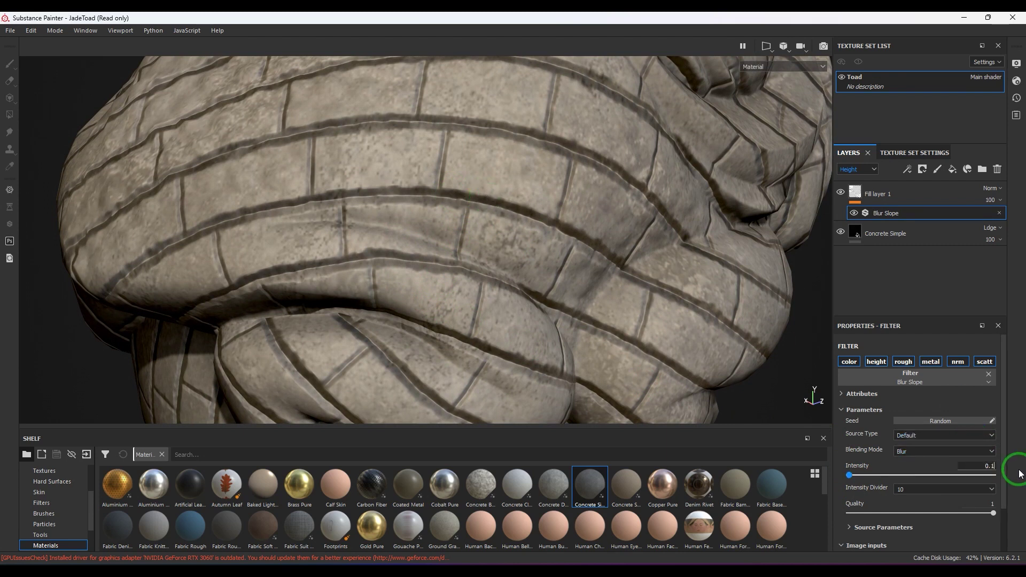
pyautogui.press('Return')
pyautogui.scroll(-5, 547, 234)
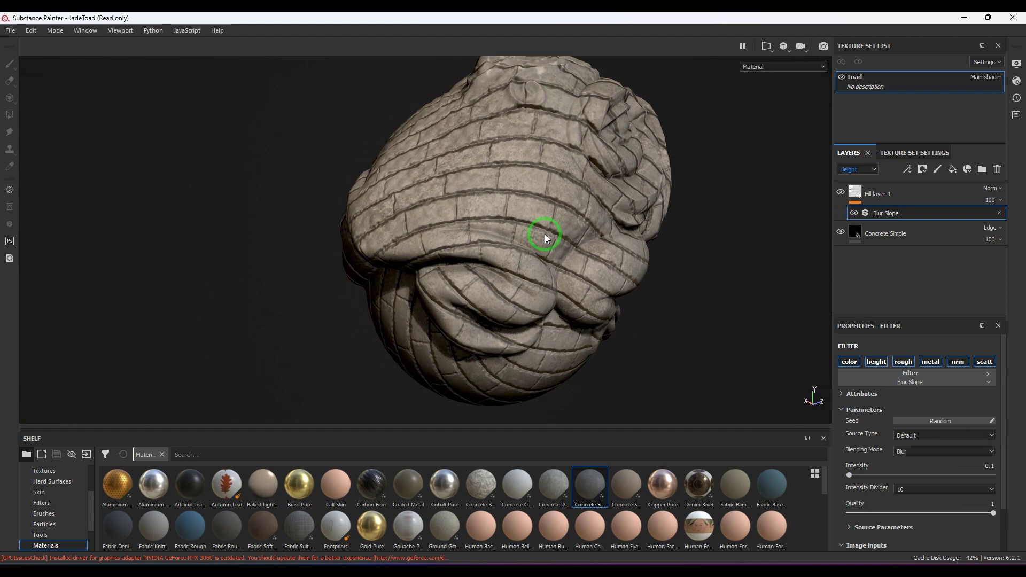
pyautogui.scroll(2, 544, 234)
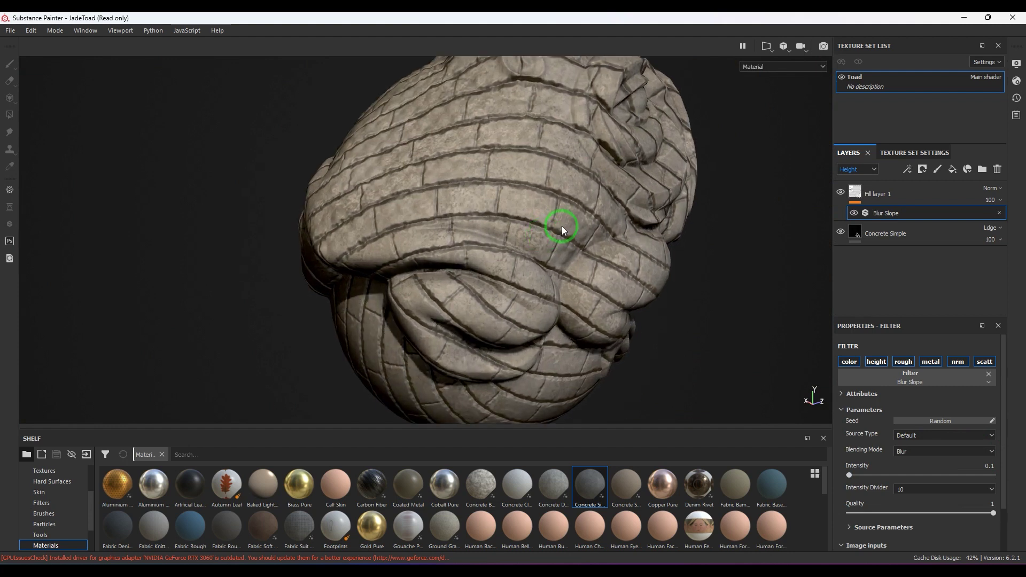
# - Try Min, then set the filter's blending mode to Max
pyautogui.click(939, 451)
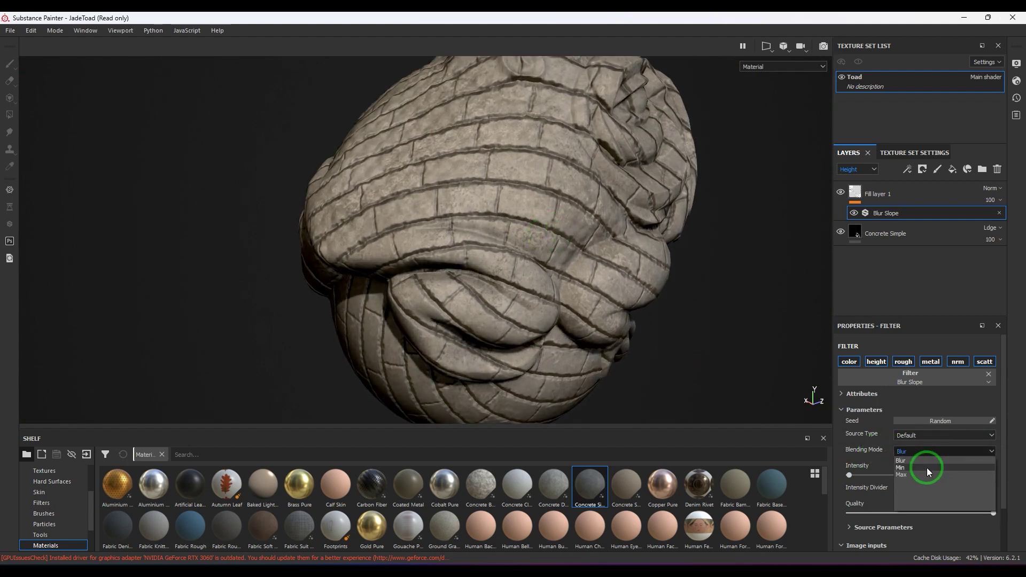
pyautogui.click(926, 468)
pyautogui.click(917, 454)
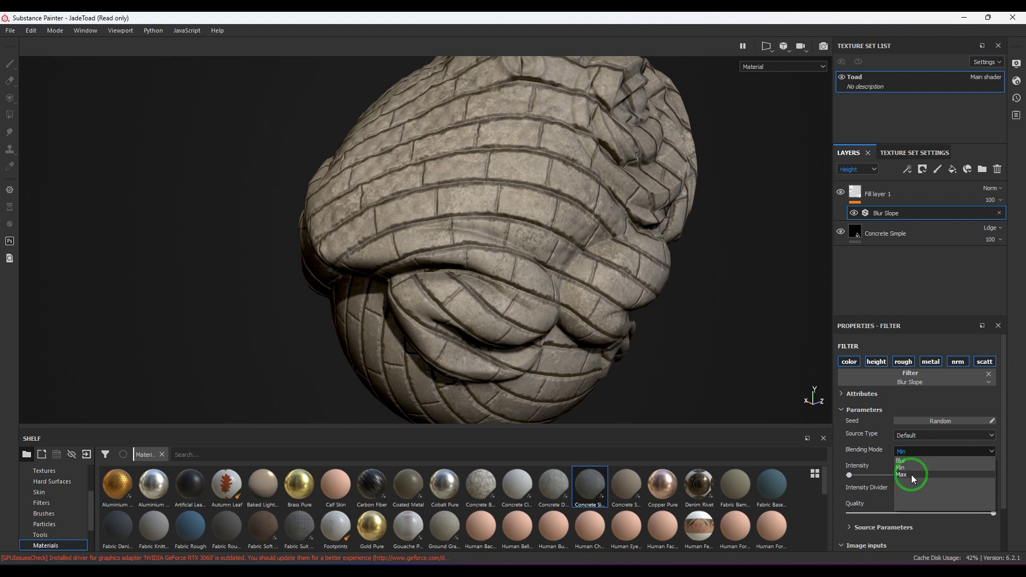
pyautogui.click(912, 474)
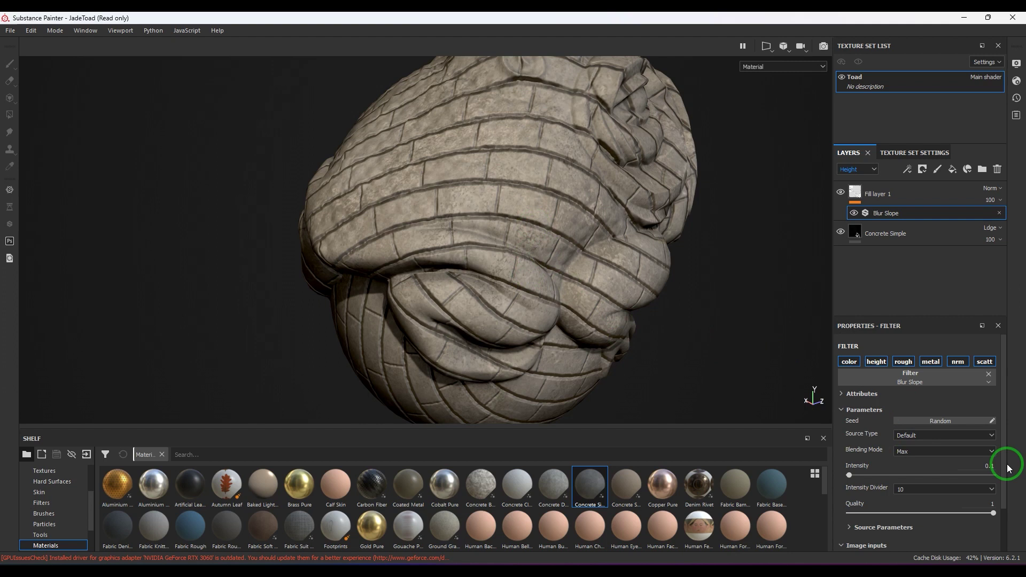
# - Raise the intensity to about 3.7 and step the intensity divider through 1, 10, 100 to 1000
pyautogui.moveTo(850, 475); pyautogui.dragTo(867, 475)
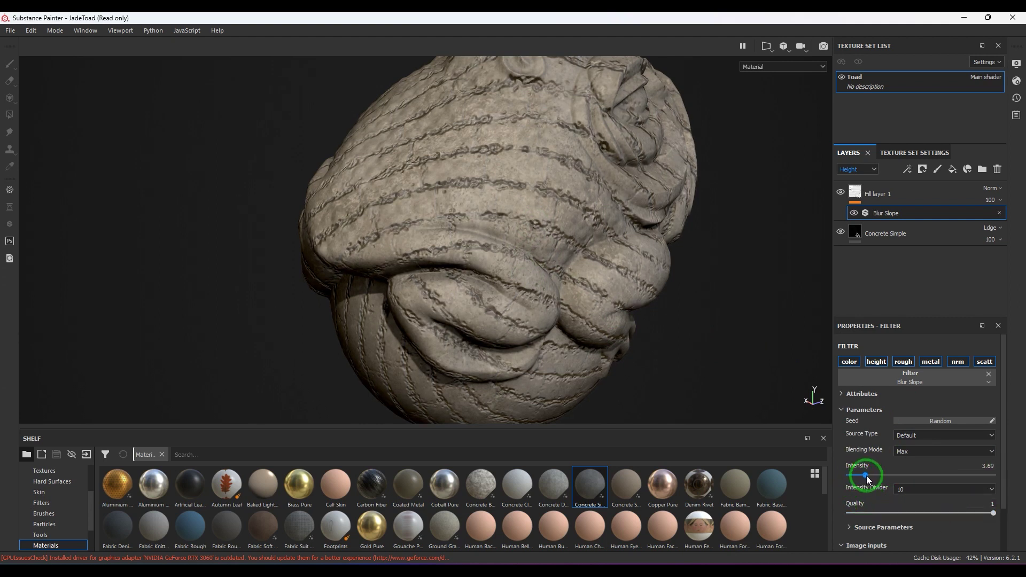
pyautogui.click(935, 490)
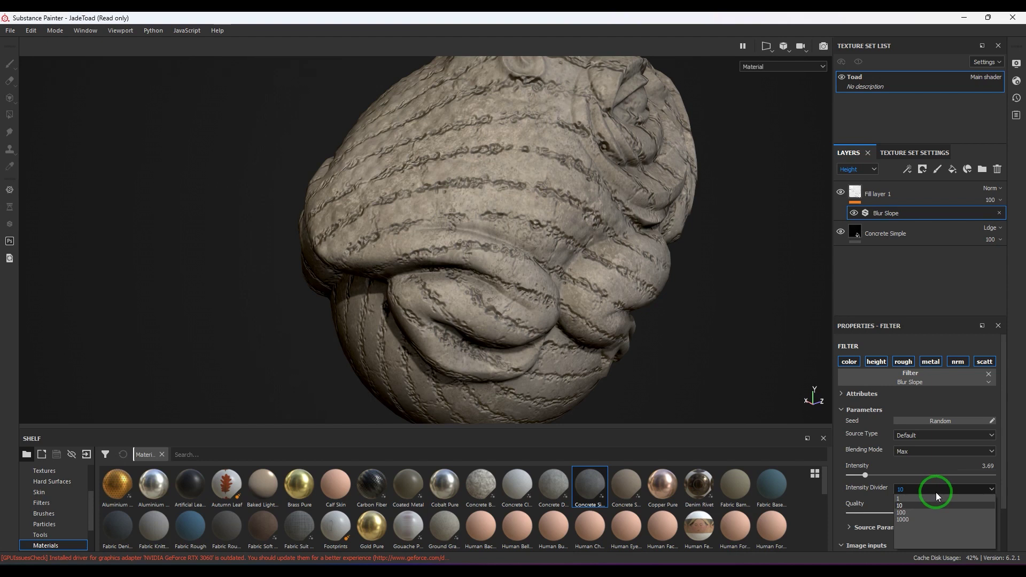
pyautogui.click(914, 499)
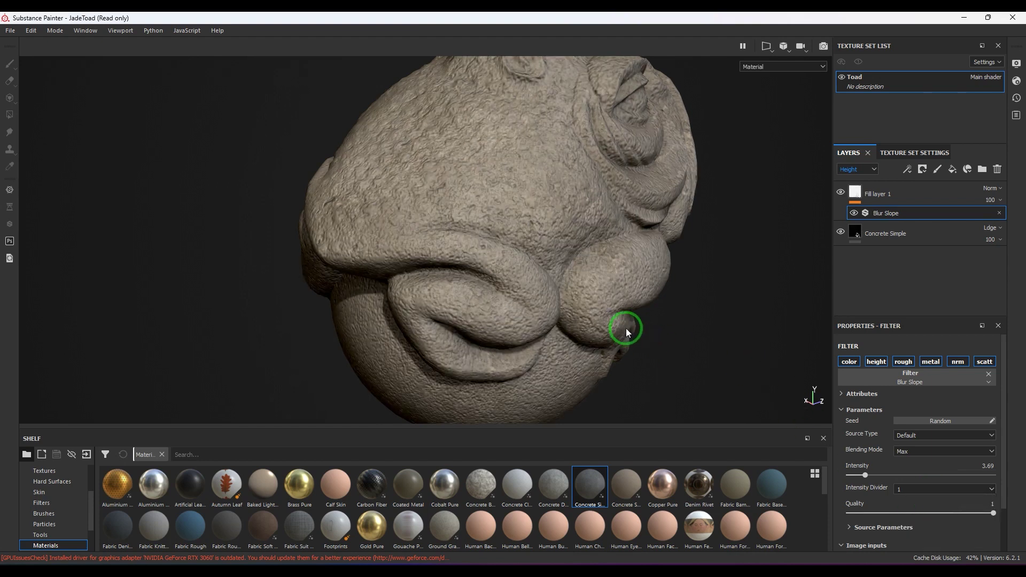
pyautogui.scroll(5, 627, 327)
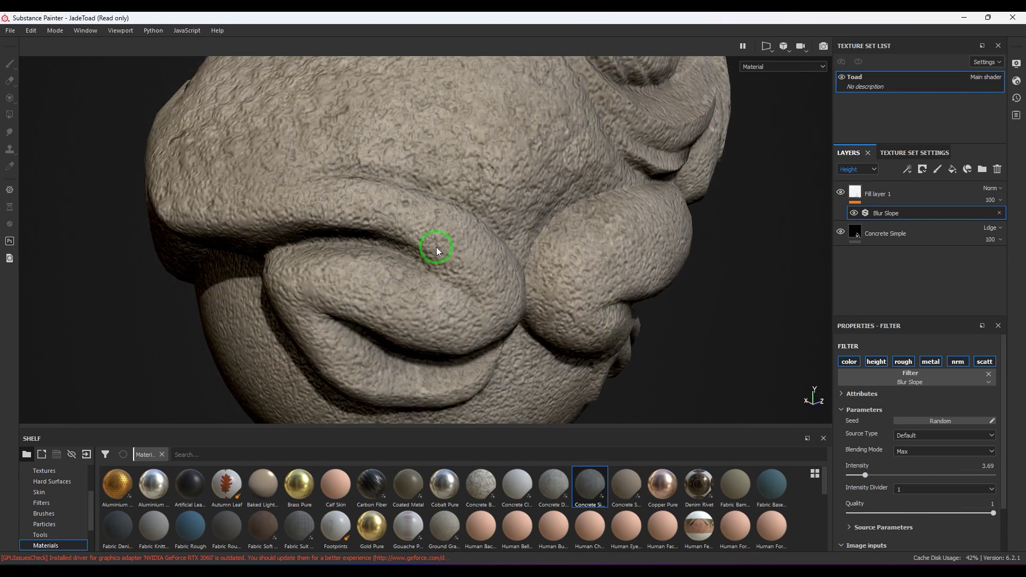
pyautogui.scroll(-2, 436, 247)
pyautogui.click(901, 489)
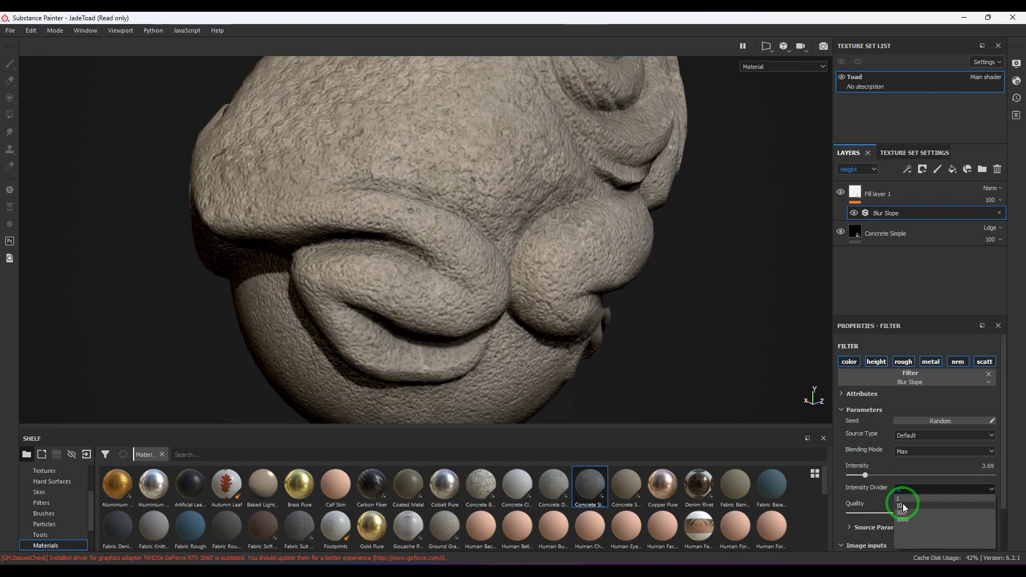
pyautogui.click(903, 505)
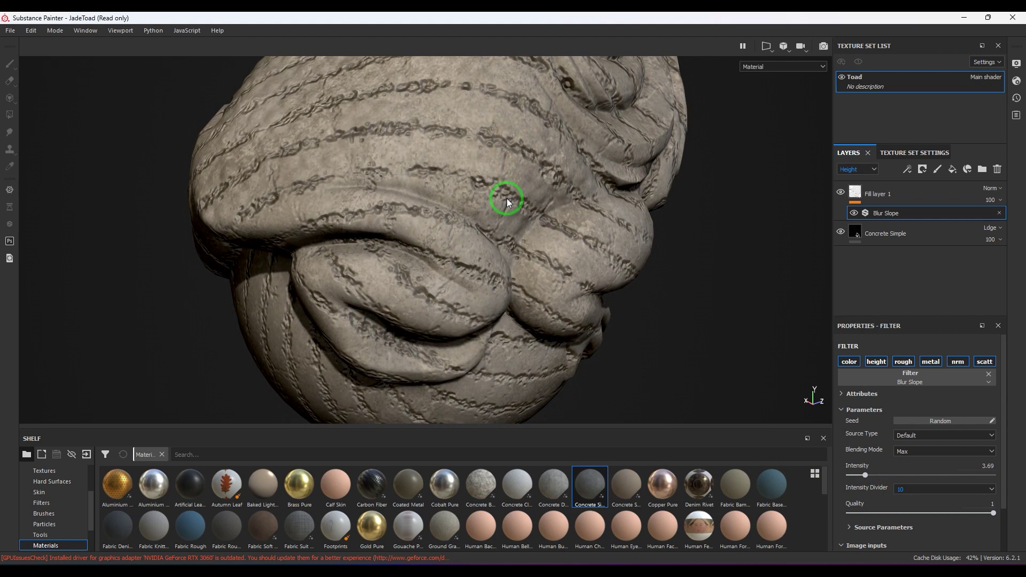
pyautogui.click(911, 491)
pyautogui.click(913, 511)
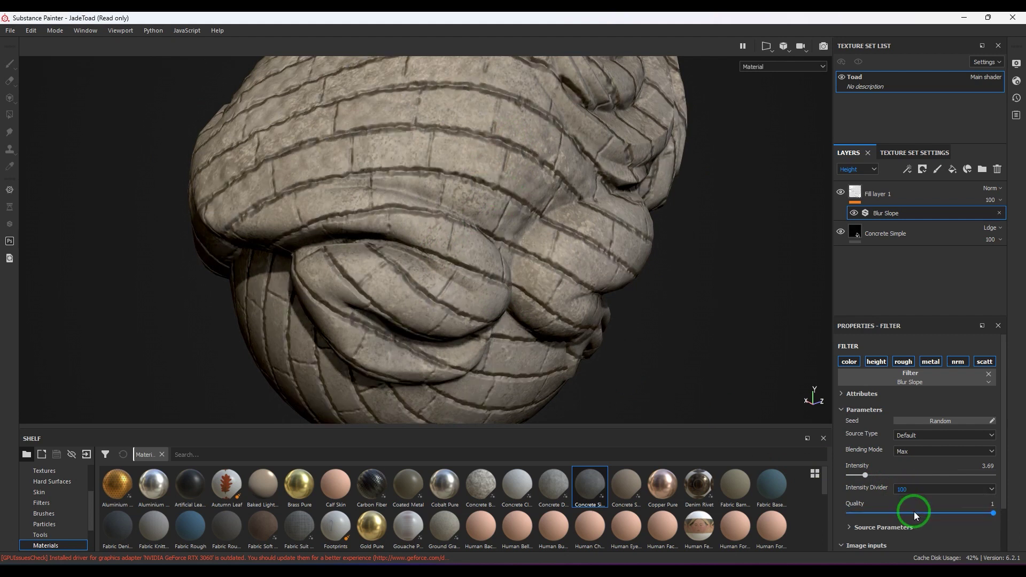
pyautogui.click(919, 492)
pyautogui.click(917, 518)
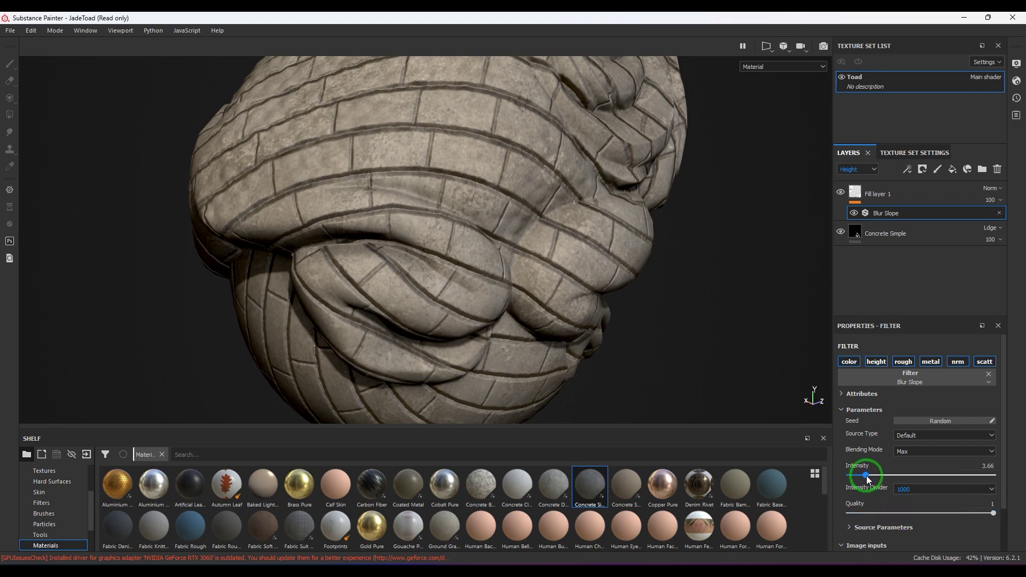
# - Raise the Blur Slope intensity to 32 and adjust the quality setting
pyautogui.moveTo(867, 476); pyautogui.dragTo(993, 479)
pyautogui.click(907, 492)
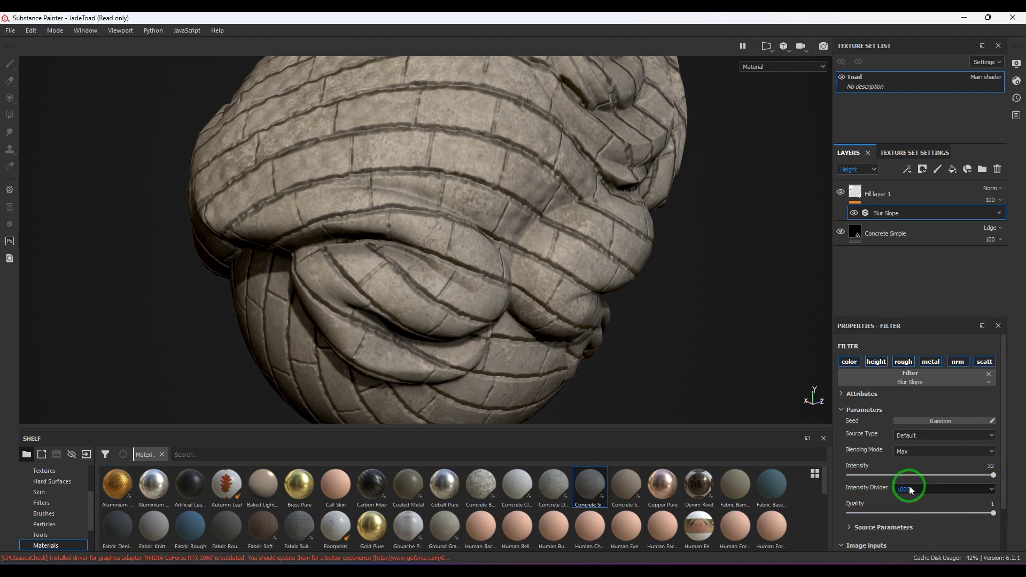
pyautogui.moveTo(947, 515); pyautogui.dragTo(1021, 518)
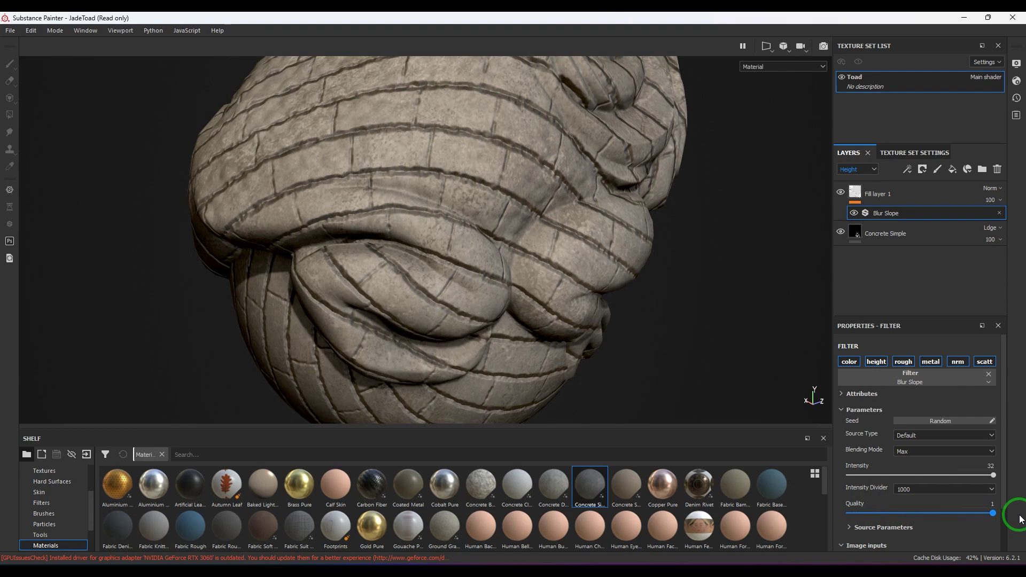
# - Set the Blur Slope source to Position 0.55, Contrast 0.41, Source Tilling 2.97 and Blur 0
pyautogui.scroll(-2, 931, 503)
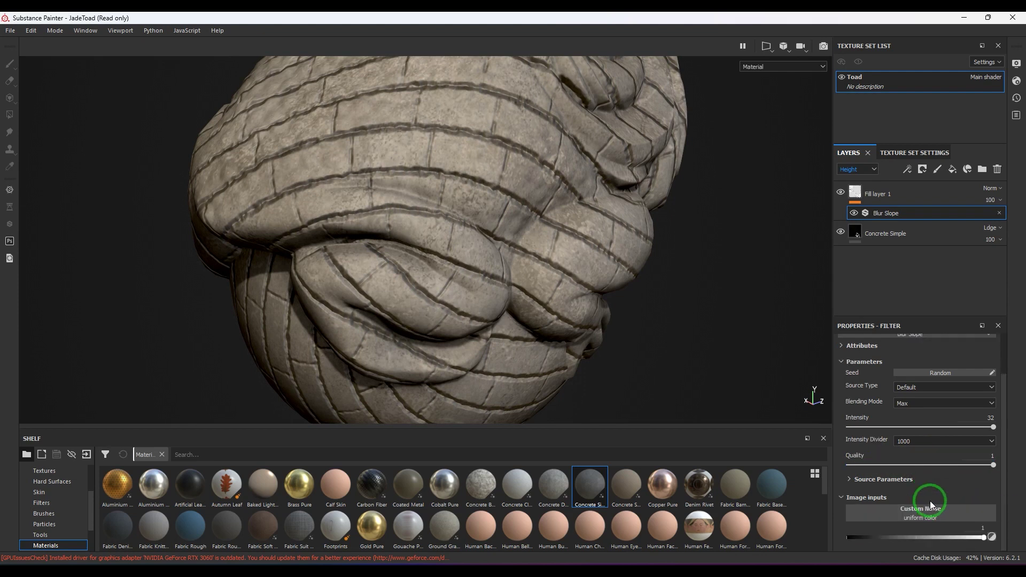
pyautogui.click(910, 480)
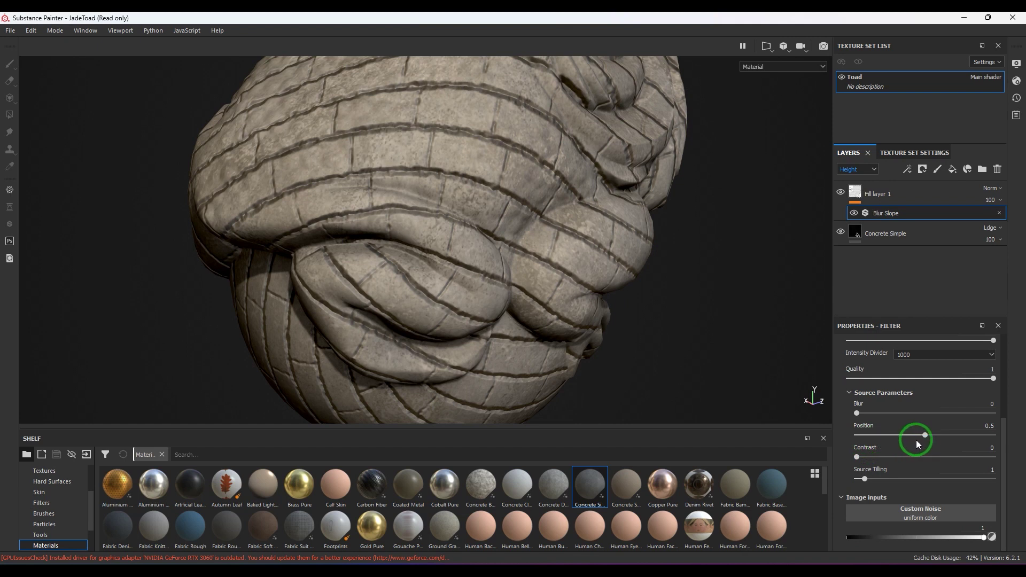
pyautogui.moveTo(917, 440); pyautogui.dragTo(941, 447)
pyautogui.moveTo(943, 444)
pyautogui.mouseDown()
pyautogui.moveTo(881, 434)
pyautogui.moveTo(945, 432)
pyautogui.moveTo(902, 432)
pyautogui.moveTo(931, 432)
pyautogui.mouseUp()
pyautogui.moveTo(857, 457); pyautogui.dragTo(913, 457)
pyautogui.moveTo(864, 479)
pyautogui.mouseDown()
pyautogui.moveTo(896, 479)
pyautogui.moveTo(871, 479)
pyautogui.moveTo(896, 479)
pyautogui.moveTo(882, 479)
pyautogui.mouseUp()
pyautogui.moveTo(857, 413)
pyautogui.mouseDown()
pyautogui.moveTo(936, 420)
pyautogui.moveTo(849, 416)
pyautogui.mouseUp()
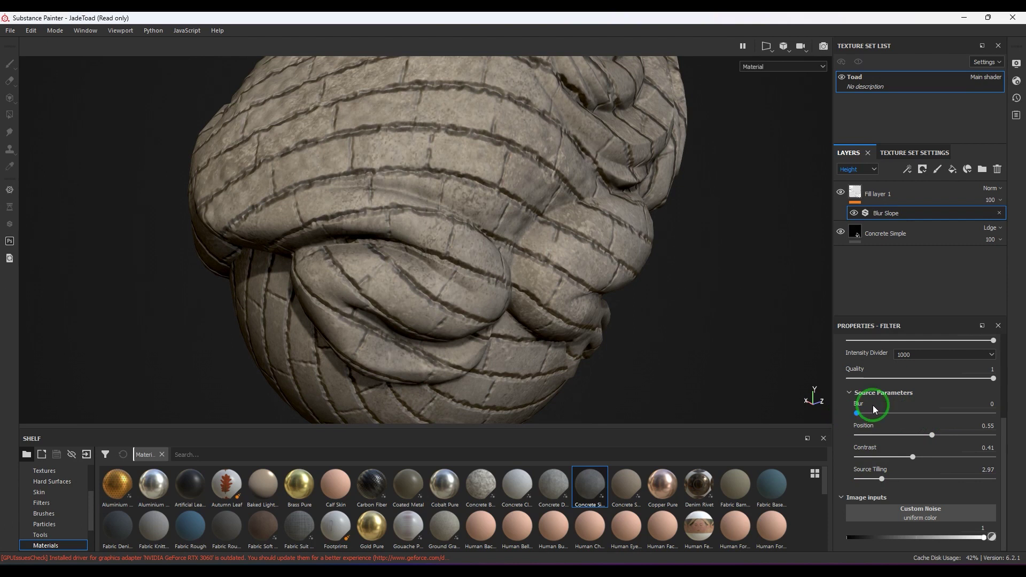
pyautogui.keyDown('alt'); pyautogui.moveTo(576, 286); pyautogui.dragTo(573, 285); pyautogui.keyUp('alt')
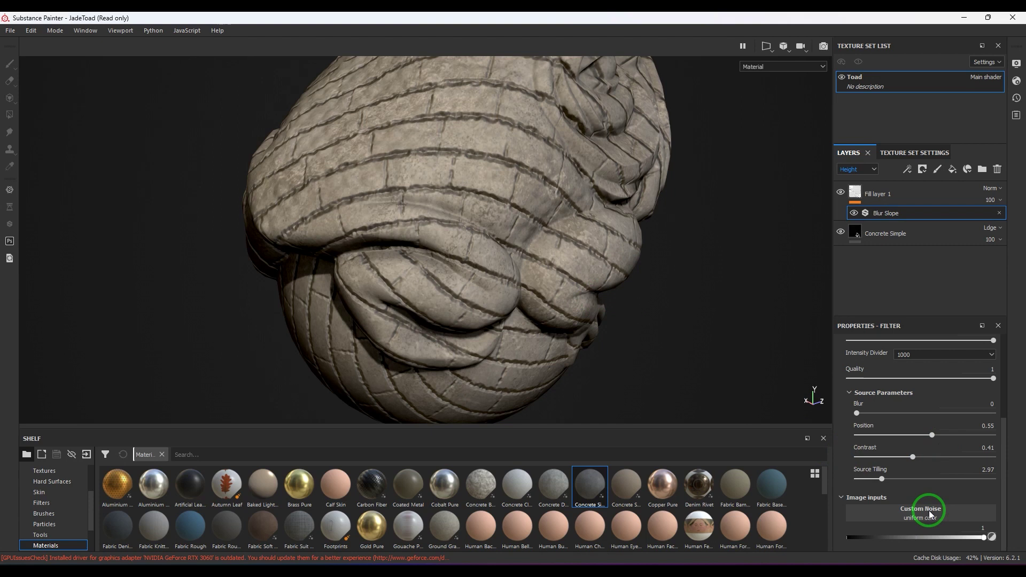
# - Feed BnW Spots 1 into the custom noise input and set Source Type to Custom Noise
pyautogui.scroll(3, 933, 481)
pyautogui.scroll(-3, 933, 465)
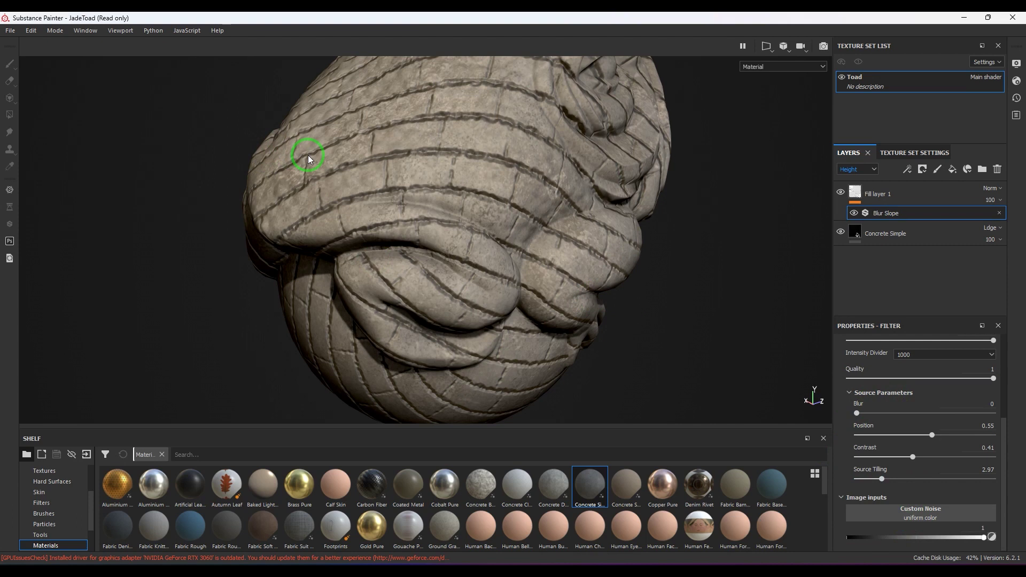
pyautogui.click(916, 512)
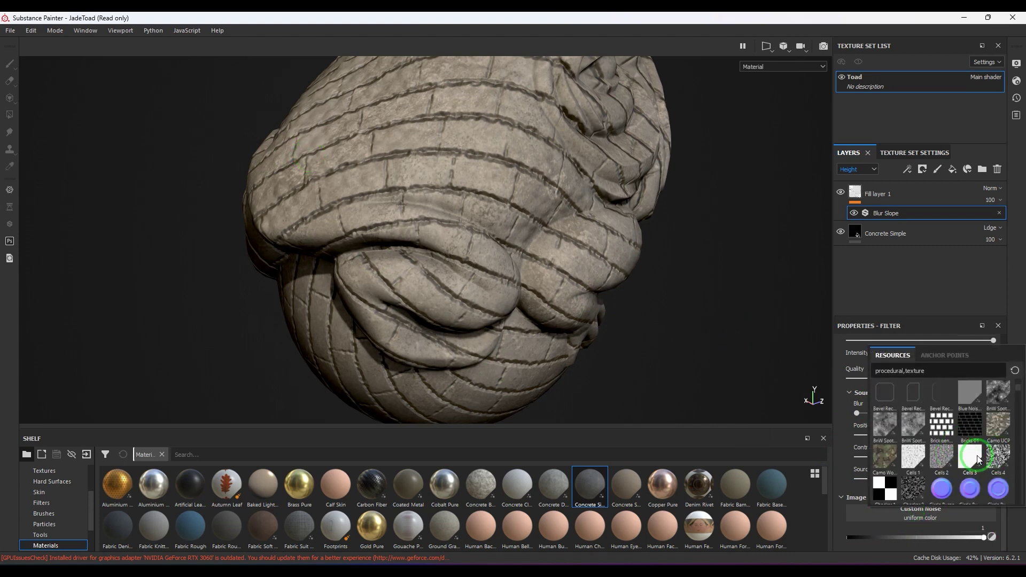
pyautogui.click(998, 396)
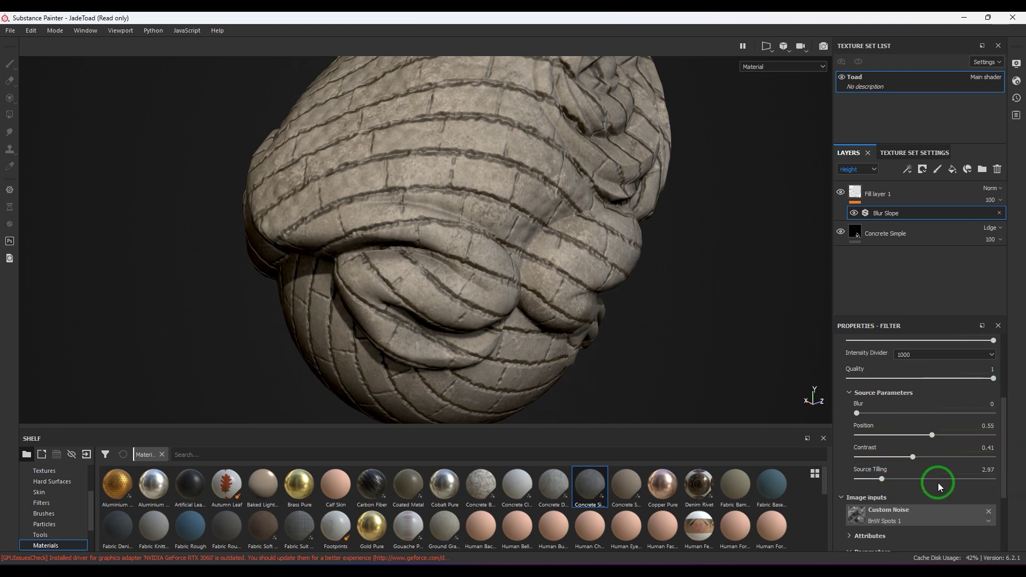
pyautogui.scroll(3, 935, 507)
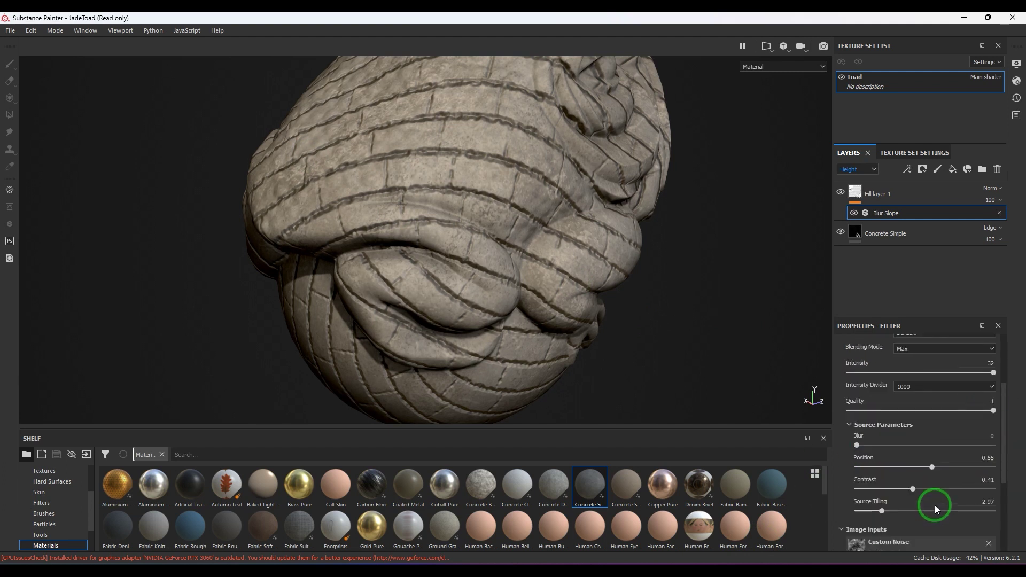
pyautogui.click(925, 365)
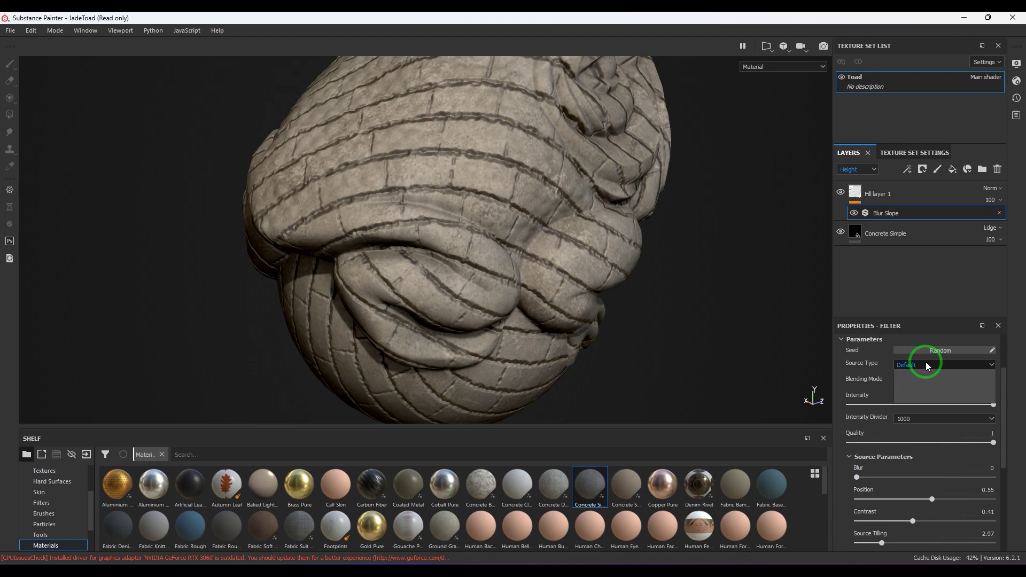
pyautogui.click(915, 388)
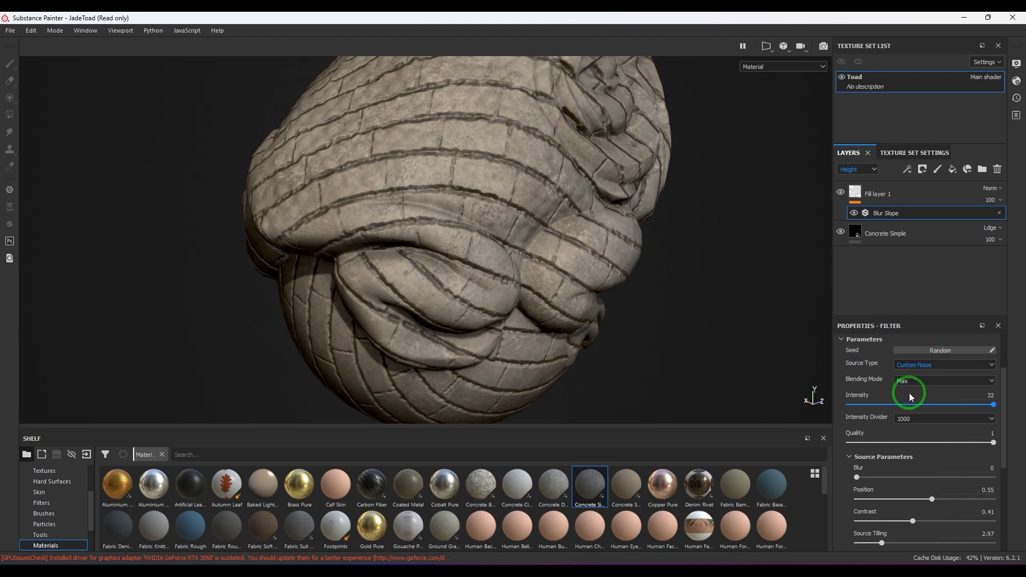
pyautogui.click(912, 197)
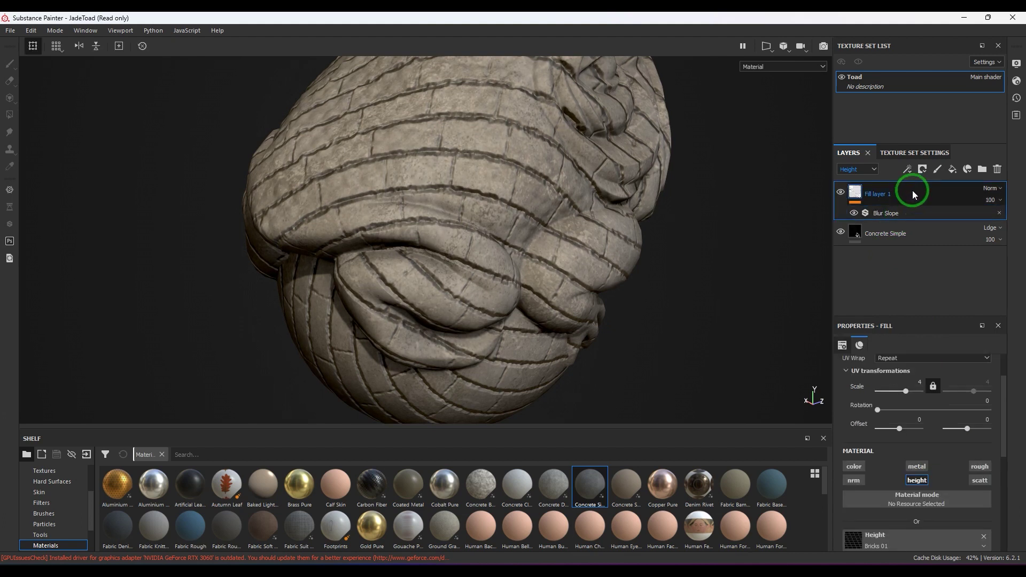
# - Try the Circles pattern as Fill layer 1's height, toggling invert on and off
pyautogui.click(902, 531)
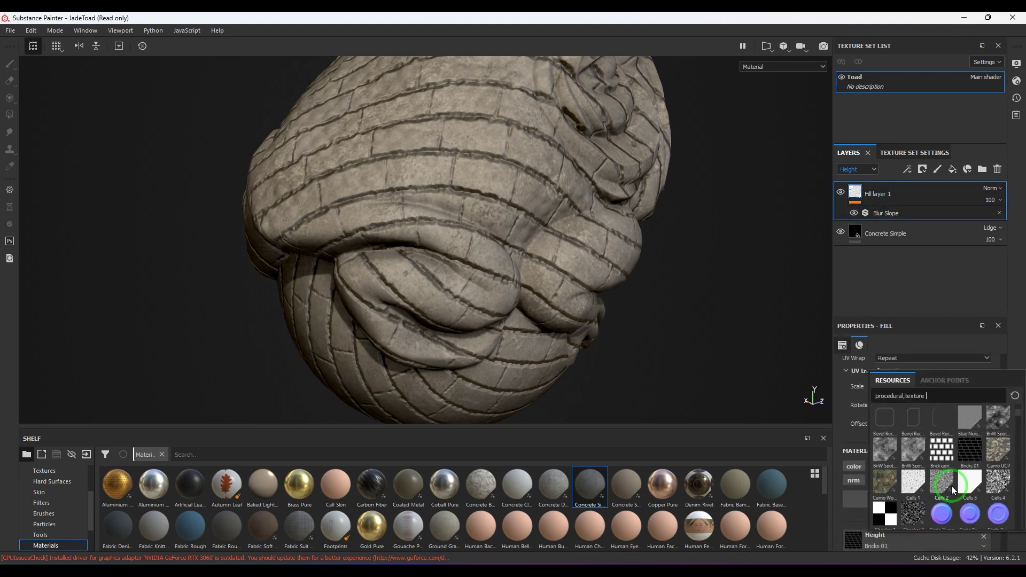
pyautogui.click(952, 486)
pyautogui.click(955, 488)
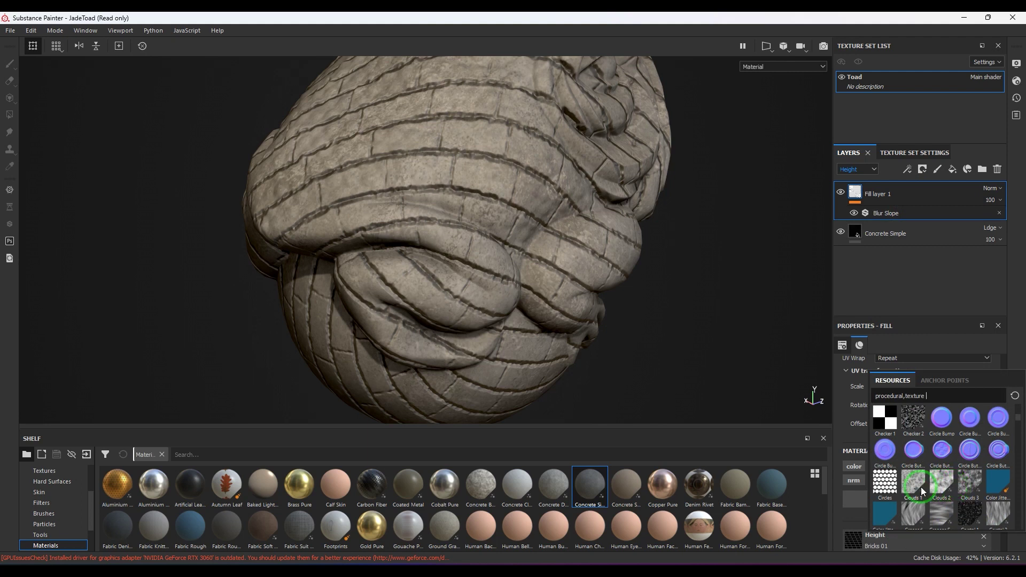
pyautogui.click(883, 480)
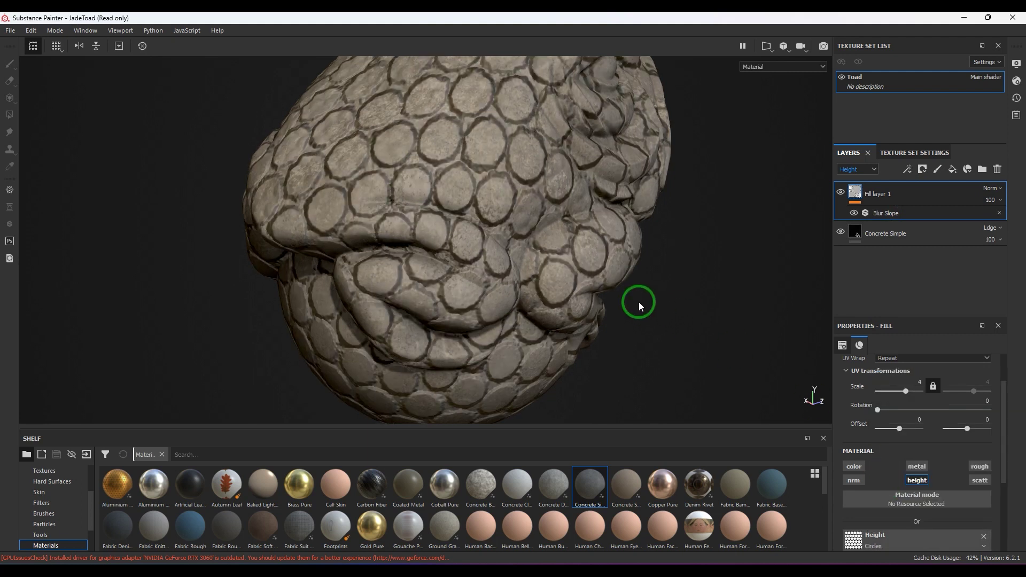
pyautogui.scroll(-3, 951, 537)
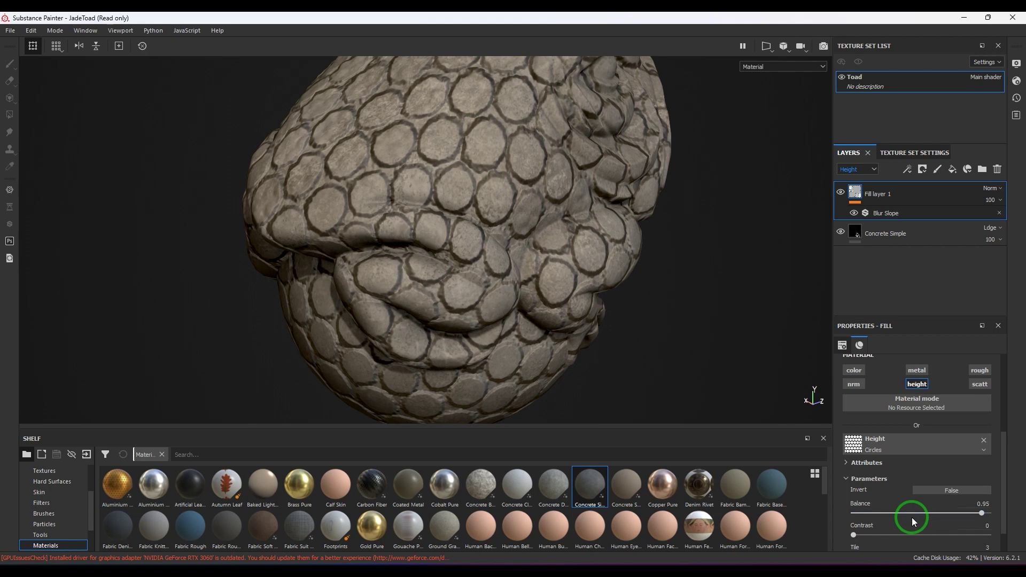
pyautogui.click(942, 488)
pyautogui.click(941, 489)
pyautogui.keyDown('alt'); pyautogui.moveTo(427, 240); pyautogui.dragTo(605, 241); pyautogui.keyUp('alt')
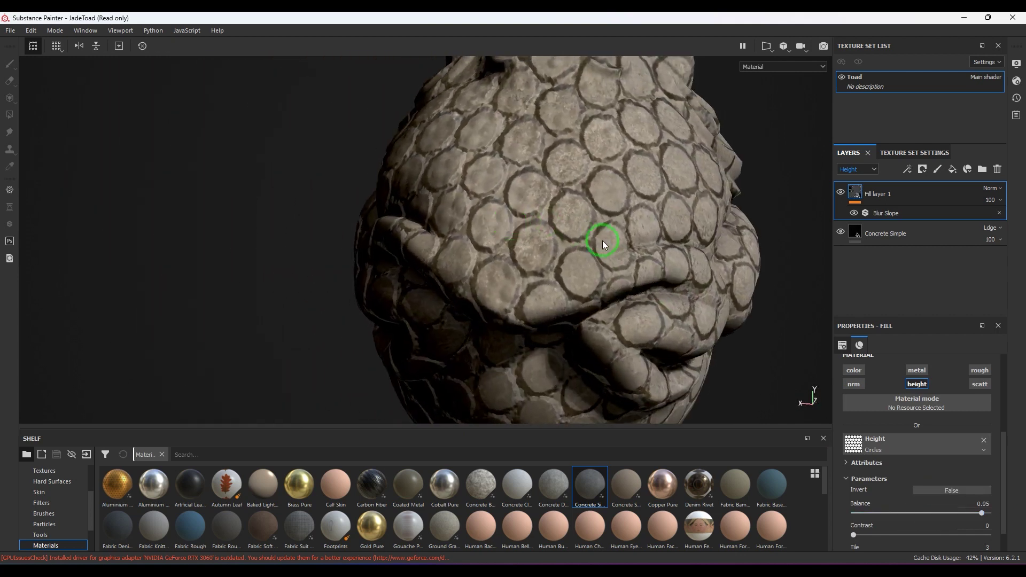
# - Switch Fill layer 1's height texture to Fabric Star Block
pyautogui.click(899, 445)
pyautogui.scroll(-3, 921, 414)
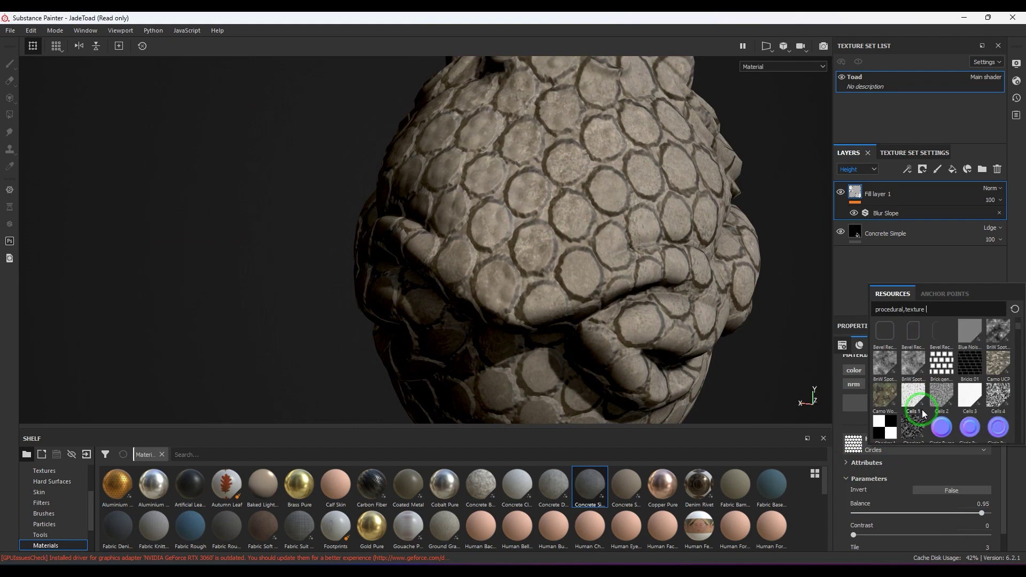
pyautogui.scroll(-3, 922, 413)
pyautogui.scroll(-8, 922, 414)
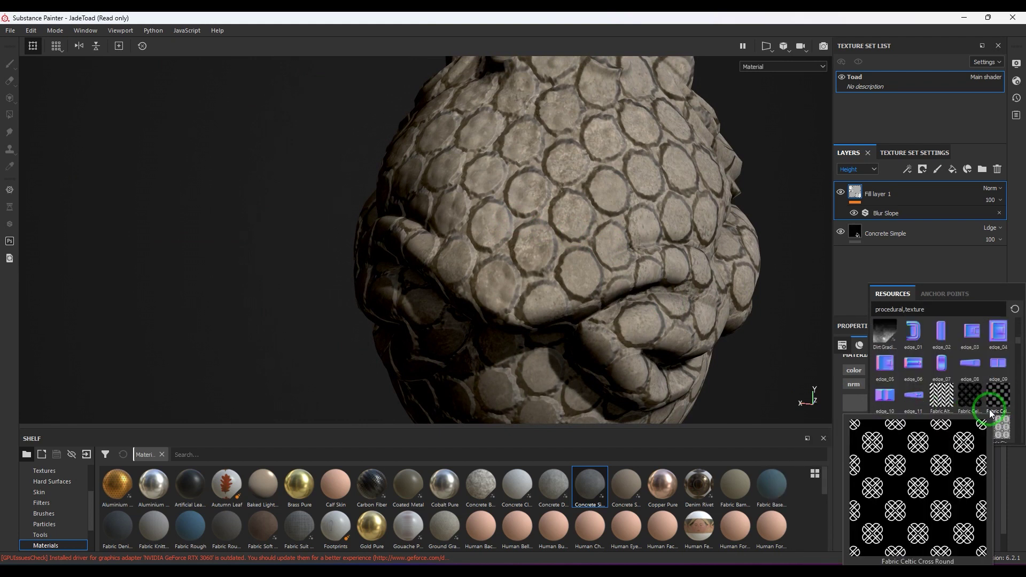
pyautogui.scroll(-3, 990, 409)
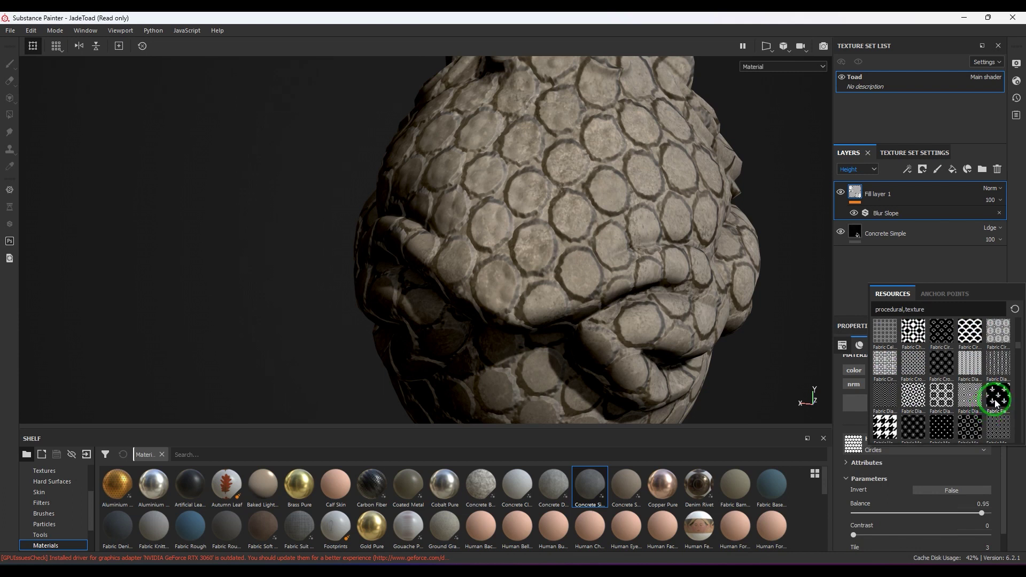
pyautogui.moveTo(996, 370)
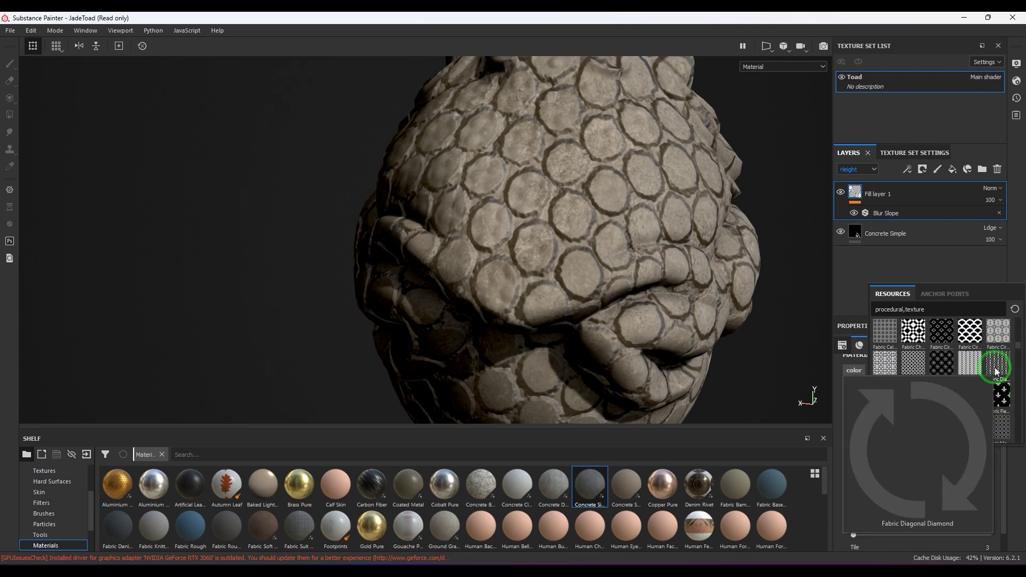
pyautogui.click(969, 364)
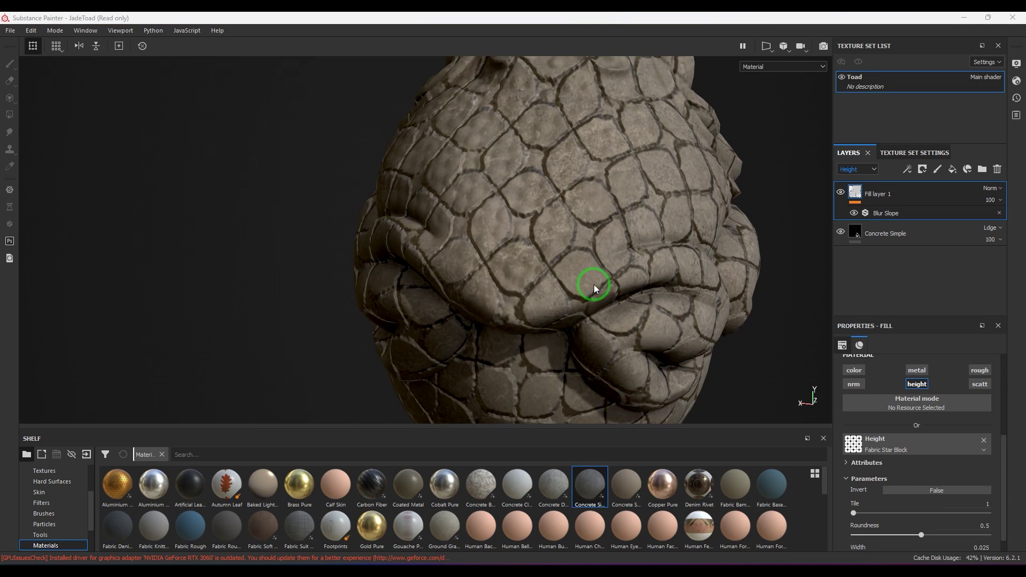
pyautogui.scroll(2, 595, 284)
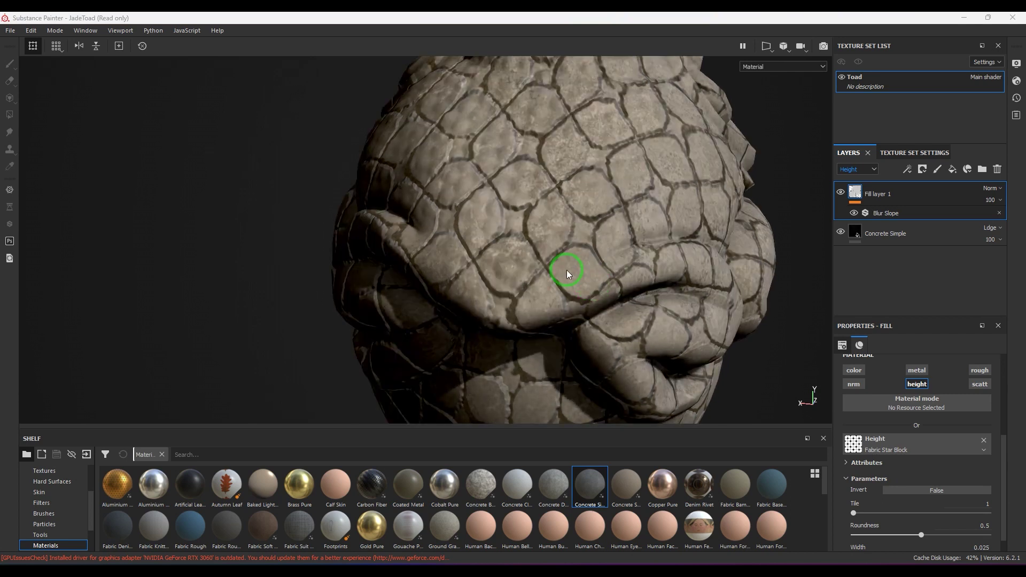
pyautogui.click(890, 213)
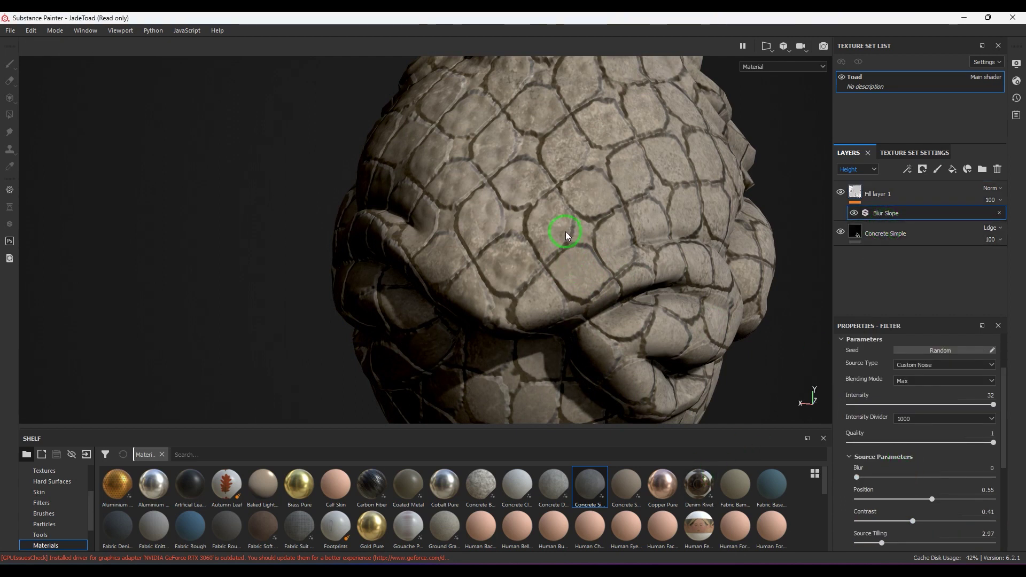
# - Set the intensity divider to 10, quality to maximum and intensity down to 1.19
pyautogui.keyDown('alt'); pyautogui.moveTo(529, 234); pyautogui.dragTo(533, 246); pyautogui.keyUp('alt')
pyautogui.scroll(3, 533, 244)
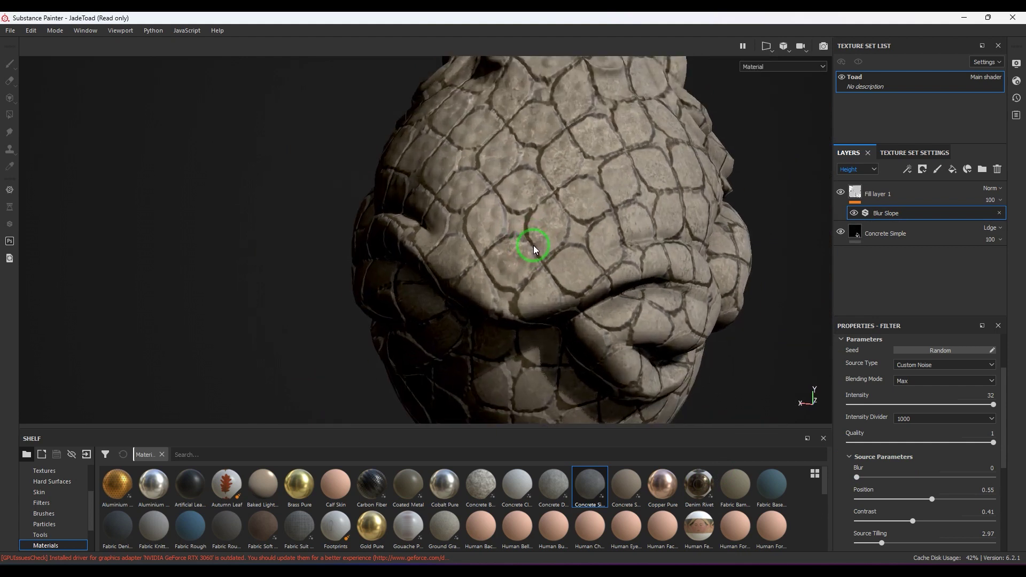
pyautogui.click(938, 418)
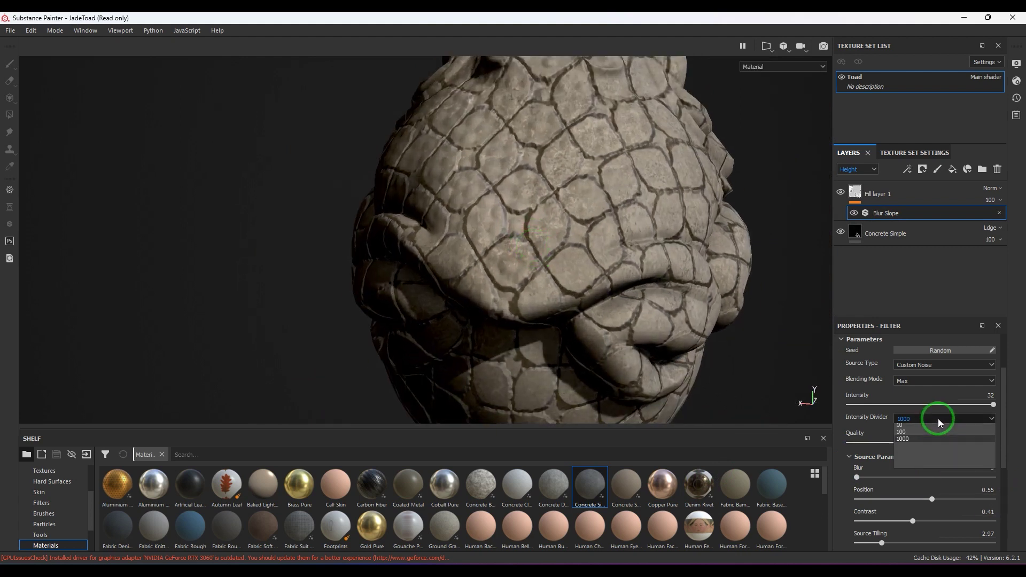
pyautogui.click(929, 437)
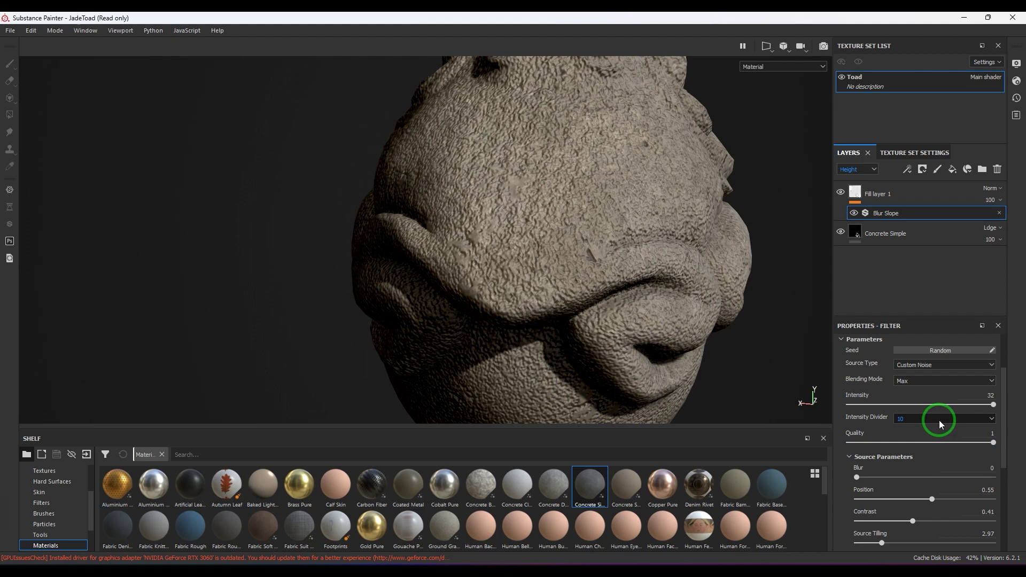
pyautogui.moveTo(916, 445); pyautogui.dragTo(995, 443)
pyautogui.moveTo(962, 404); pyautogui.dragTo(854, 406)
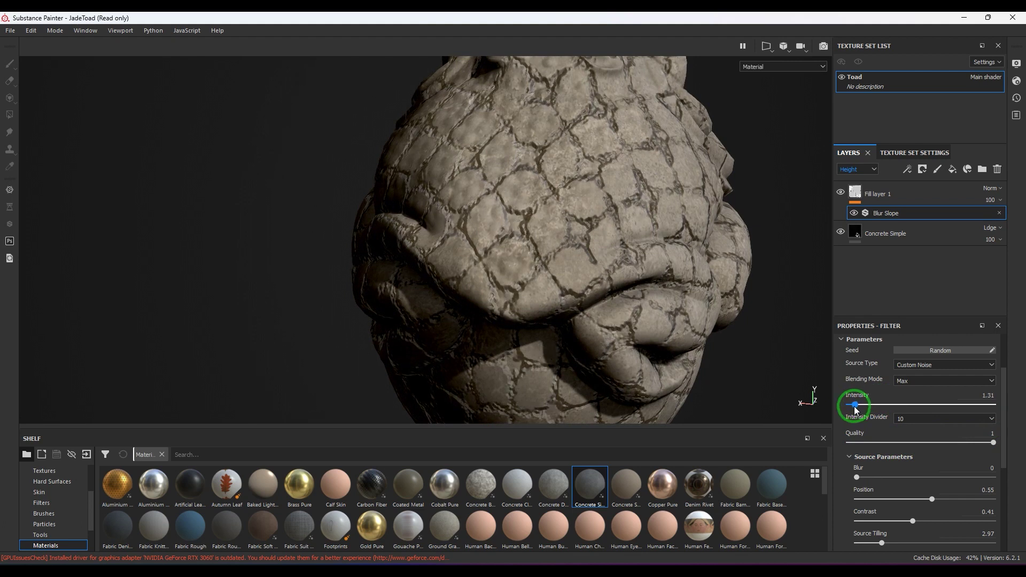
pyautogui.keyDown('alt'); pyautogui.moveTo(508, 293); pyautogui.dragTo(539, 298); pyautogui.keyUp('alt')
pyautogui.scroll(-3, 540, 296)
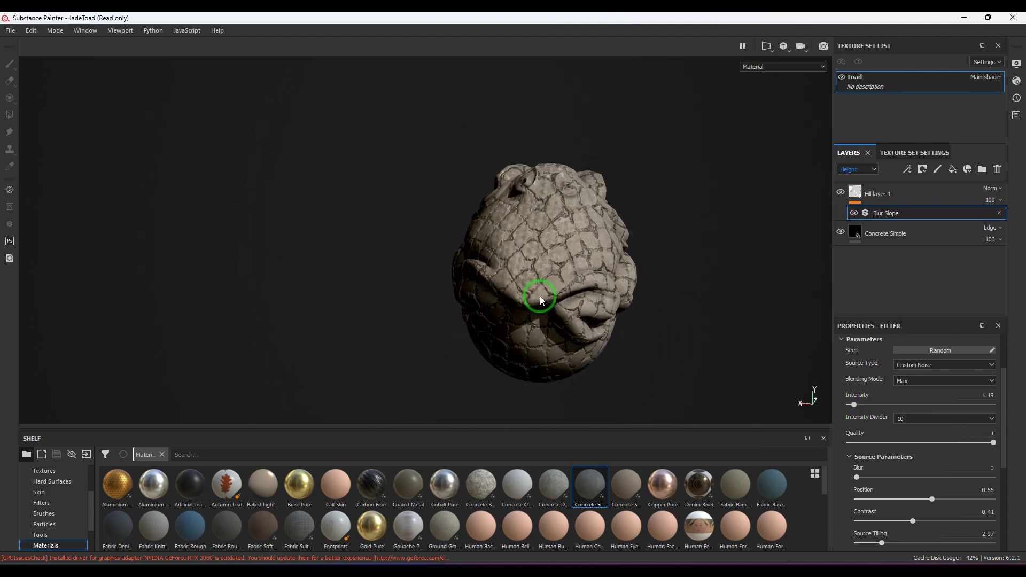
# - Compare the toad with Blur Slope hidden and shown, keep it enabled, and display the Base Color channel
pyautogui.keyDown('alt'); pyautogui.moveTo(657, 330); pyautogui.dragTo(588, 321); pyautogui.keyUp('alt')
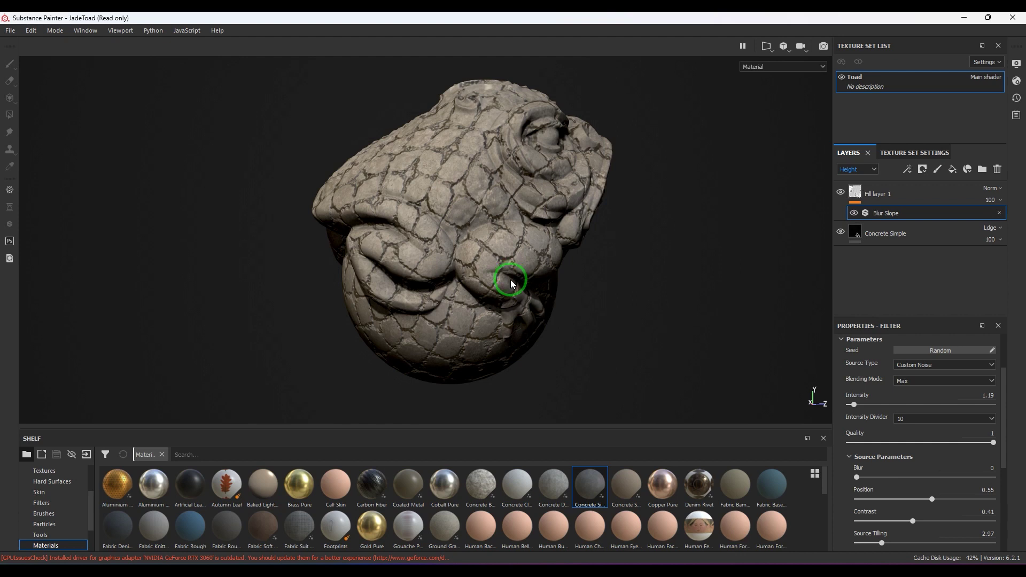
pyautogui.scroll(2, 495, 274)
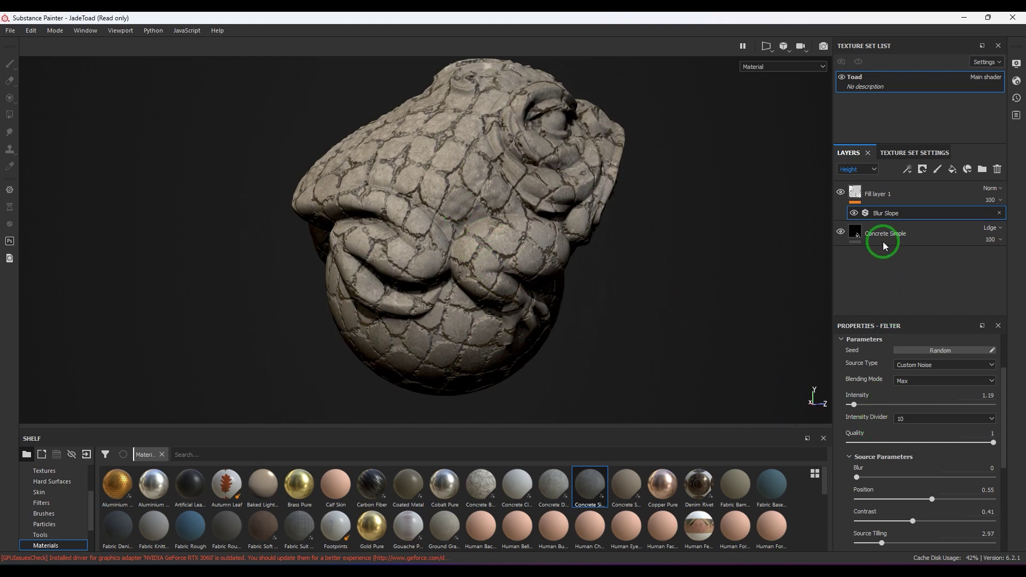
pyautogui.click(854, 213)
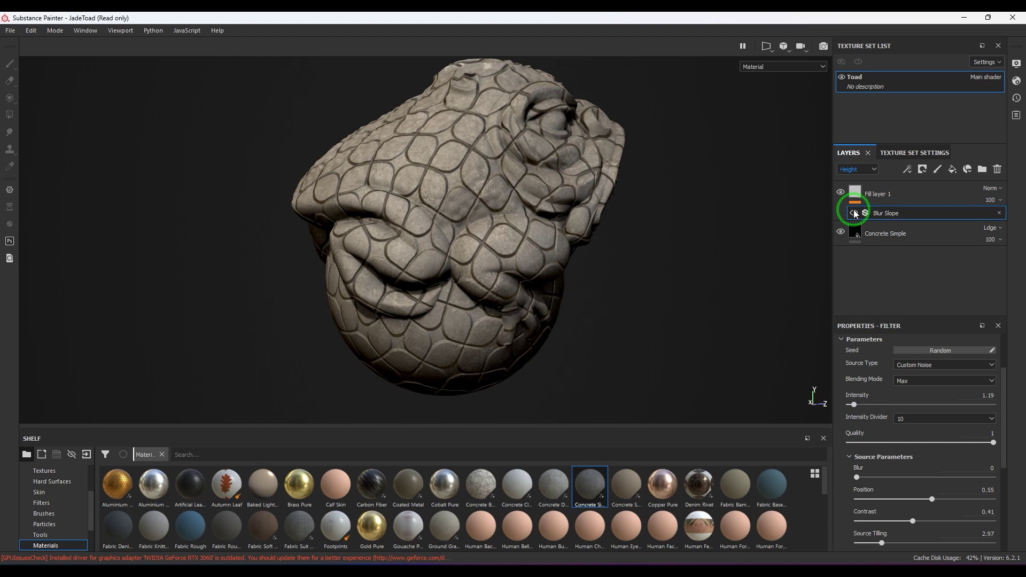
pyautogui.click(855, 213)
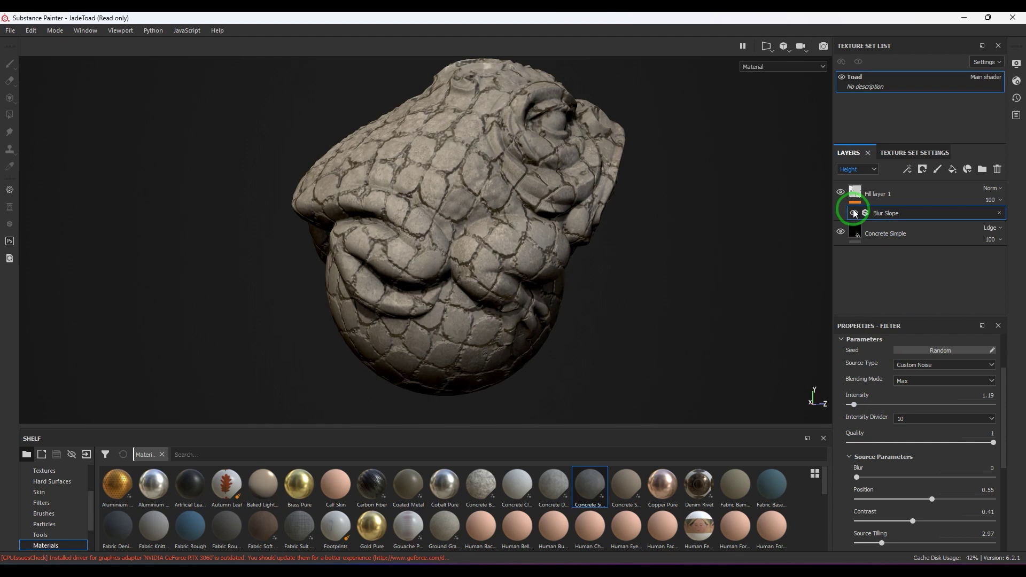
pyautogui.click(854, 213)
pyautogui.click(857, 349)
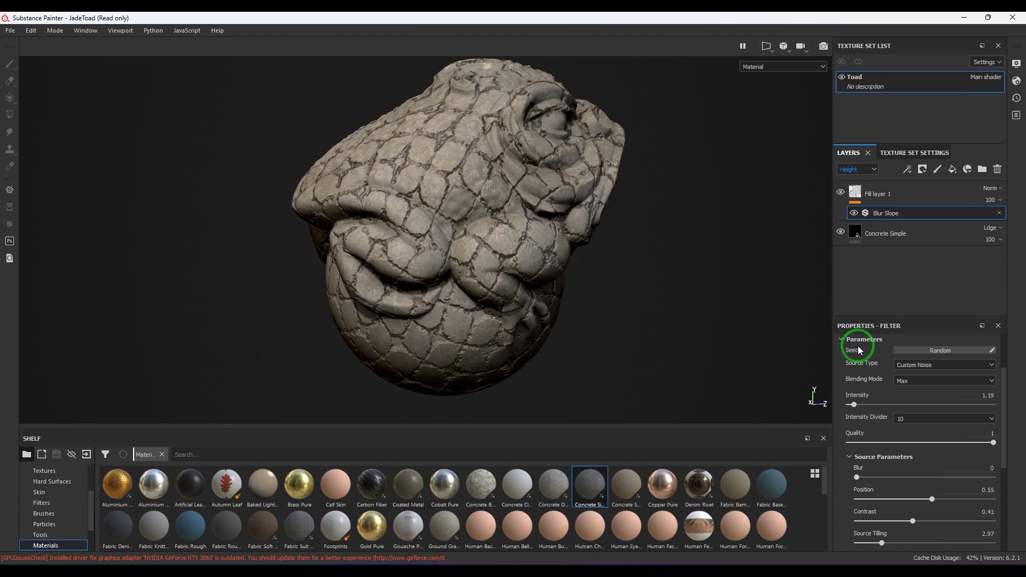
pyautogui.click(880, 232)
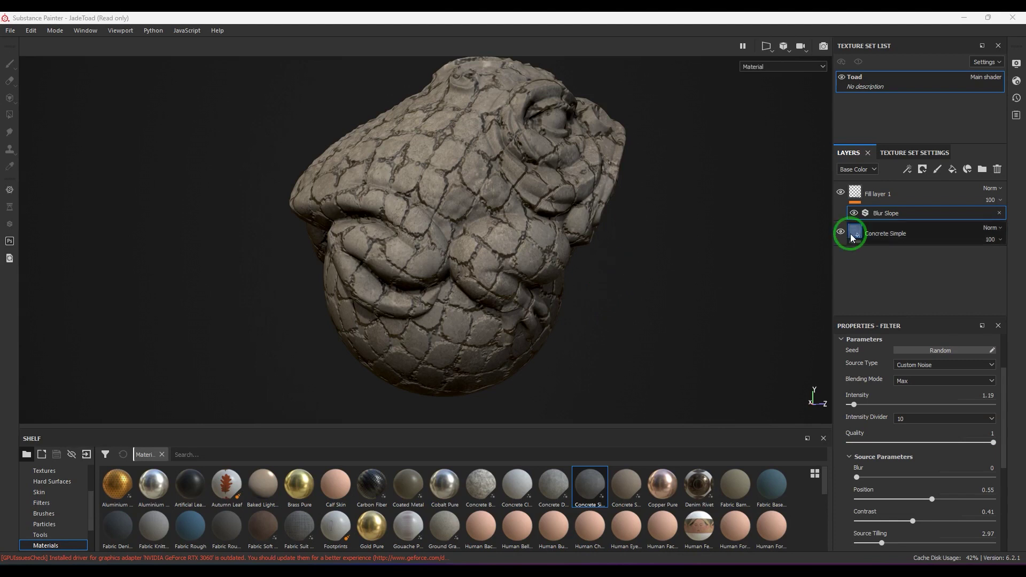
# - Add an anchor point named 'green mask' to Fill layer 1 and reselect Fill layer 1
pyautogui.click(909, 170)
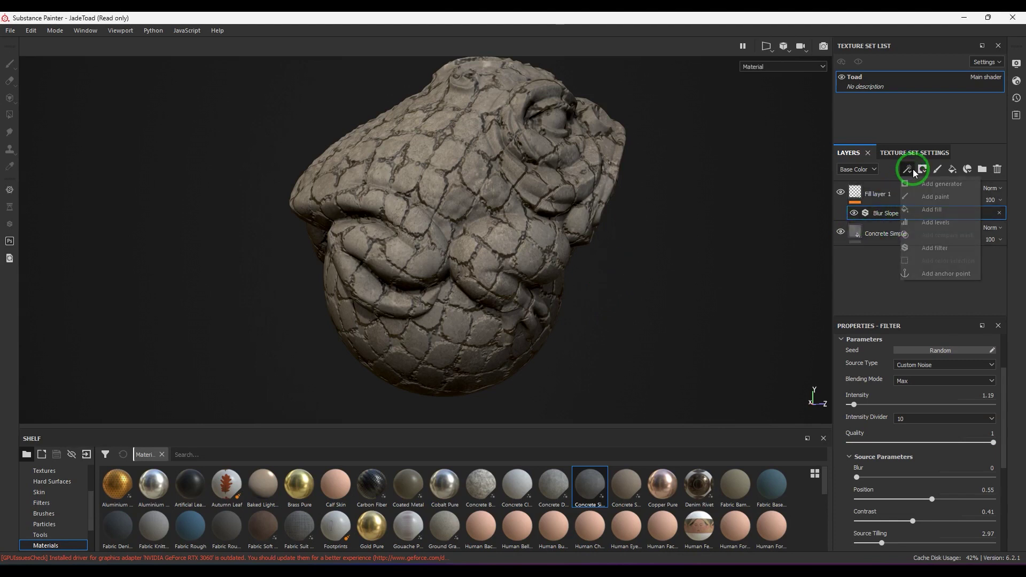
pyautogui.click(939, 274)
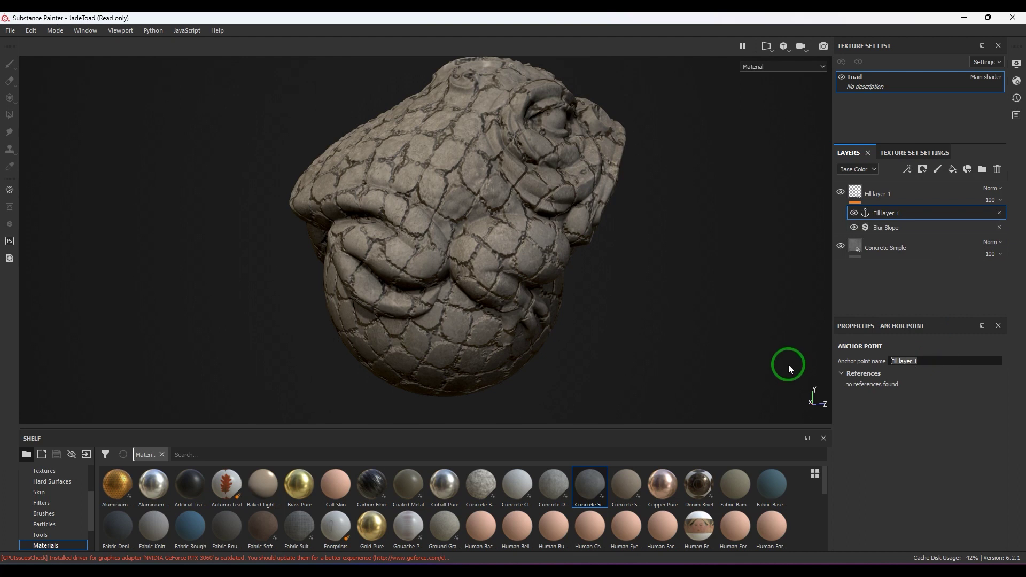
pyautogui.write('green mask')
pyautogui.press('Return')
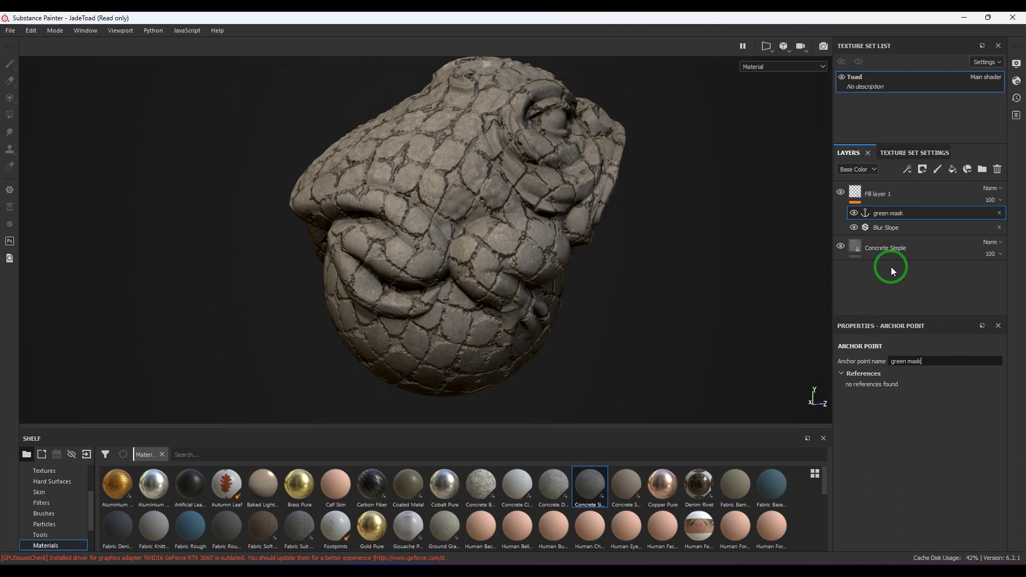
pyautogui.click(920, 198)
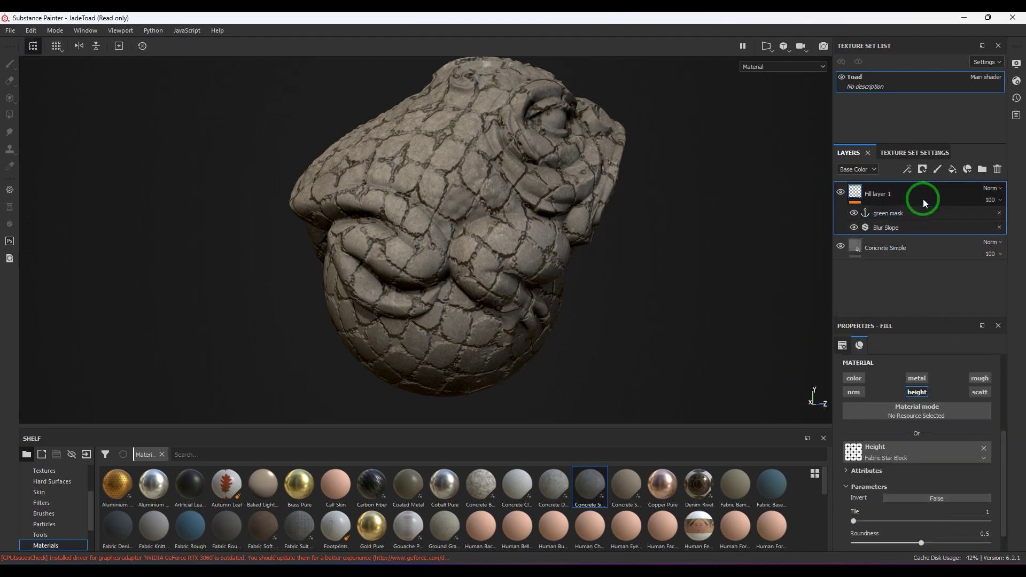
# - Add a new fill layer on top with a green base colour
pyautogui.click(953, 169)
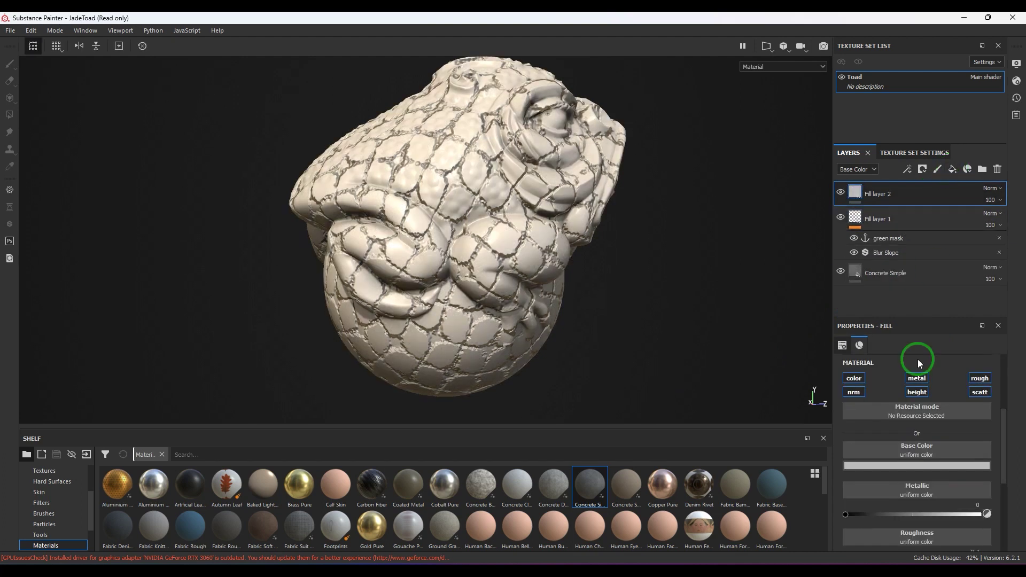
pyautogui.click(874, 465)
pyautogui.moveTo(907, 429); pyautogui.dragTo(925, 412)
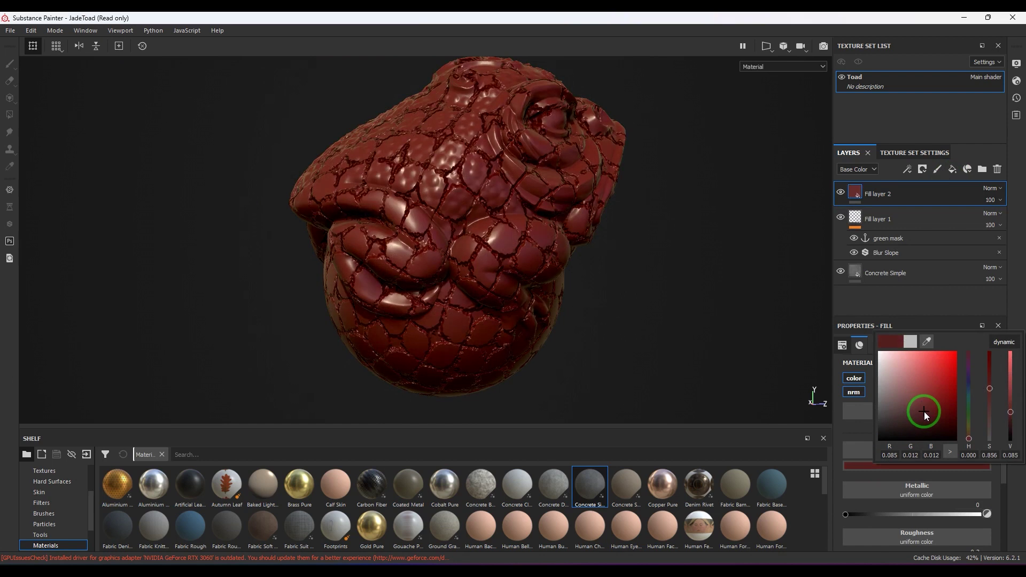
pyautogui.click(968, 410)
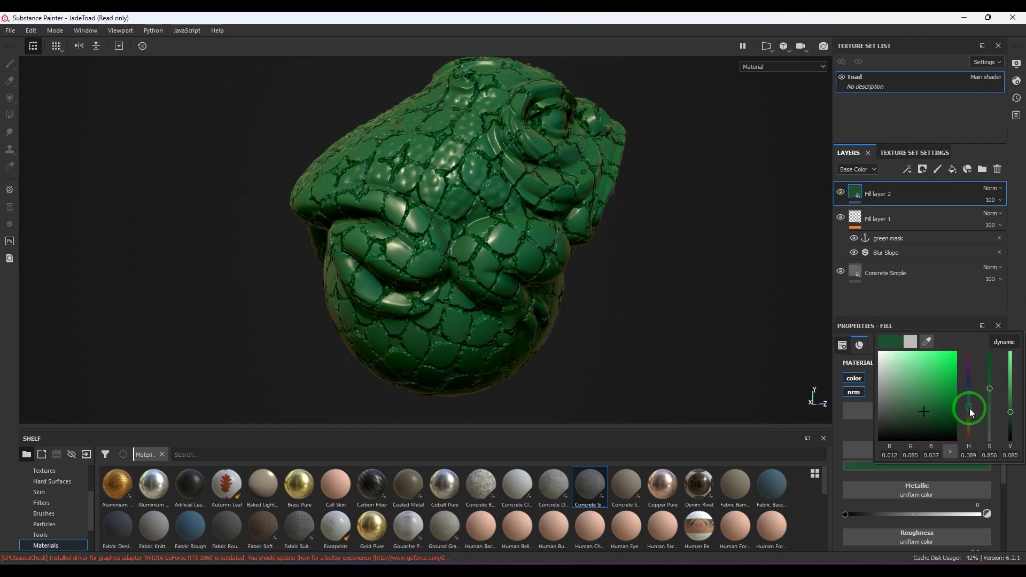
pyautogui.moveTo(969, 408); pyautogui.dragTo(969, 411)
pyautogui.click(1000, 266)
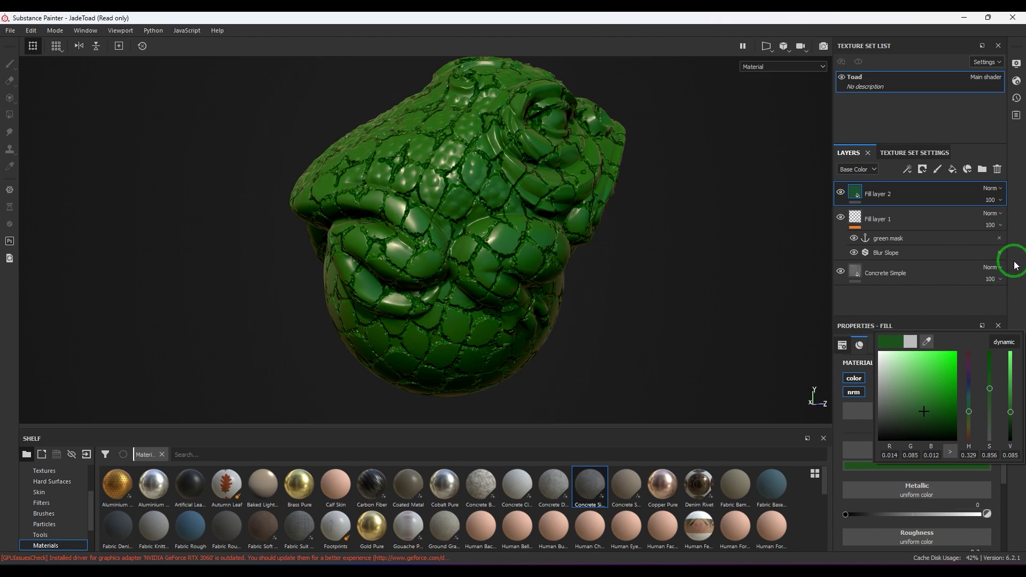
# - Set the green layer's roughness to 0.6732 and raise its height to 1
pyautogui.scroll(-3, 894, 517)
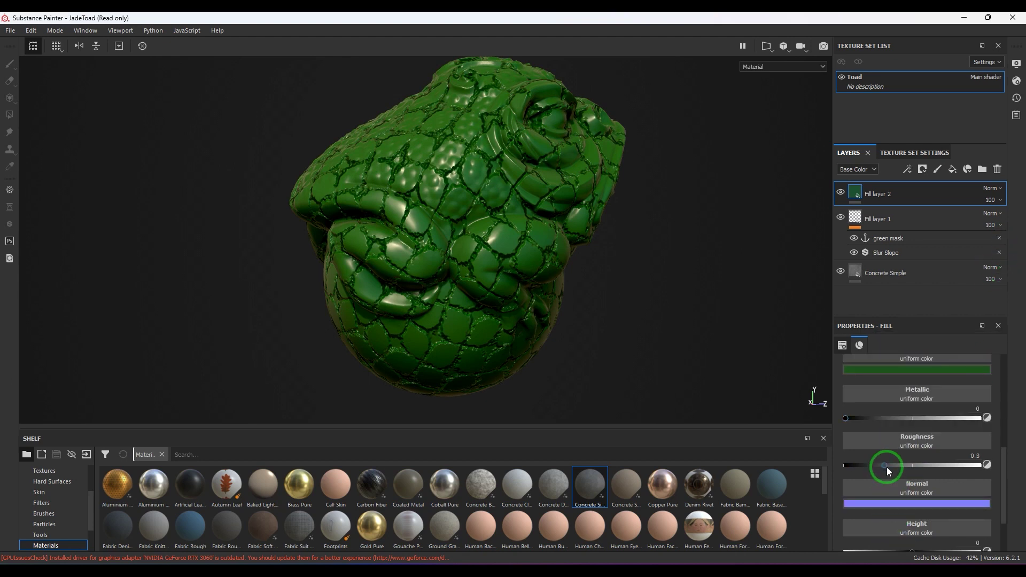
pyautogui.moveTo(887, 467); pyautogui.dragTo(936, 467)
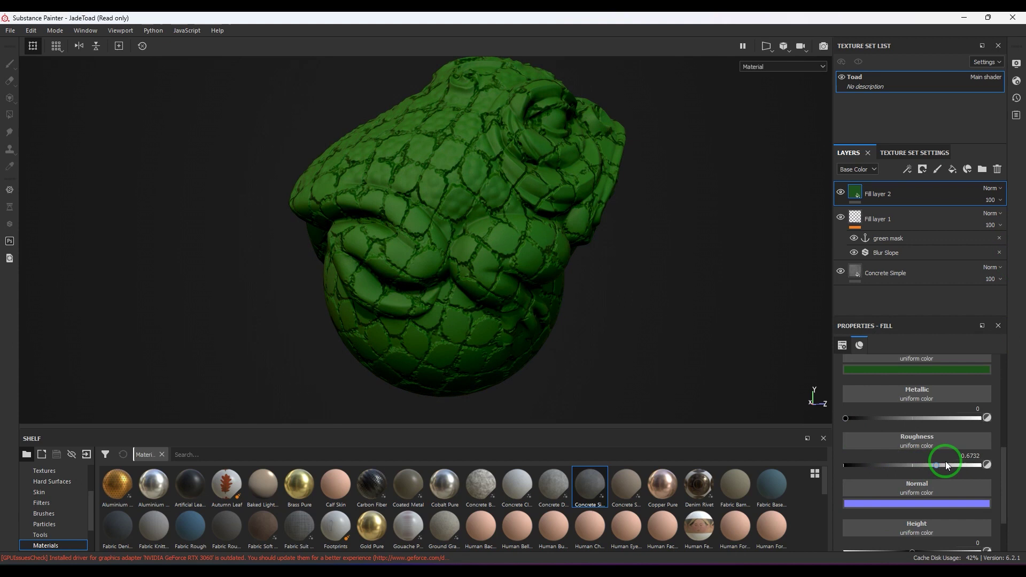
pyautogui.scroll(-2, 908, 488)
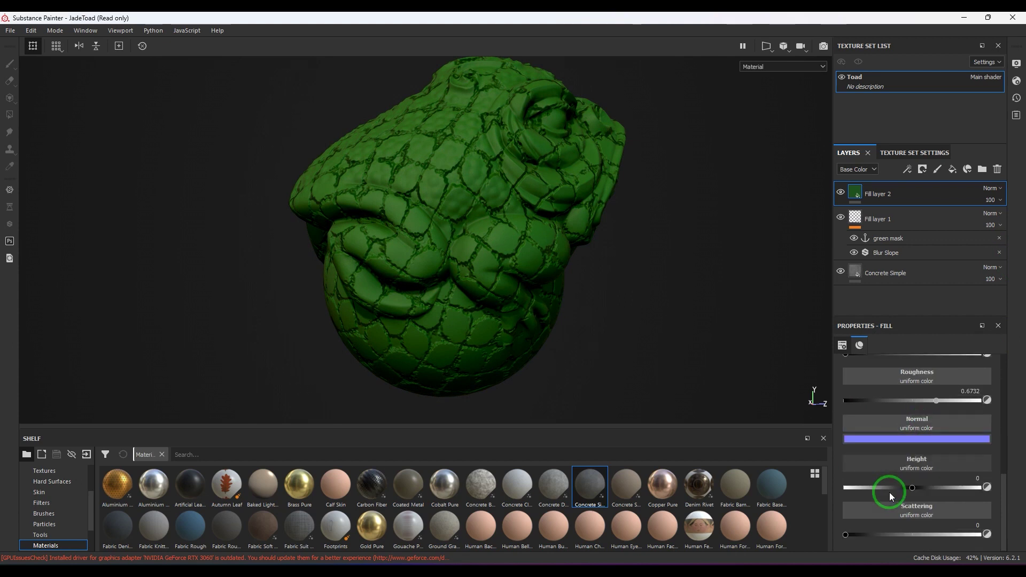
pyautogui.moveTo(911, 488); pyautogui.dragTo(961, 491)
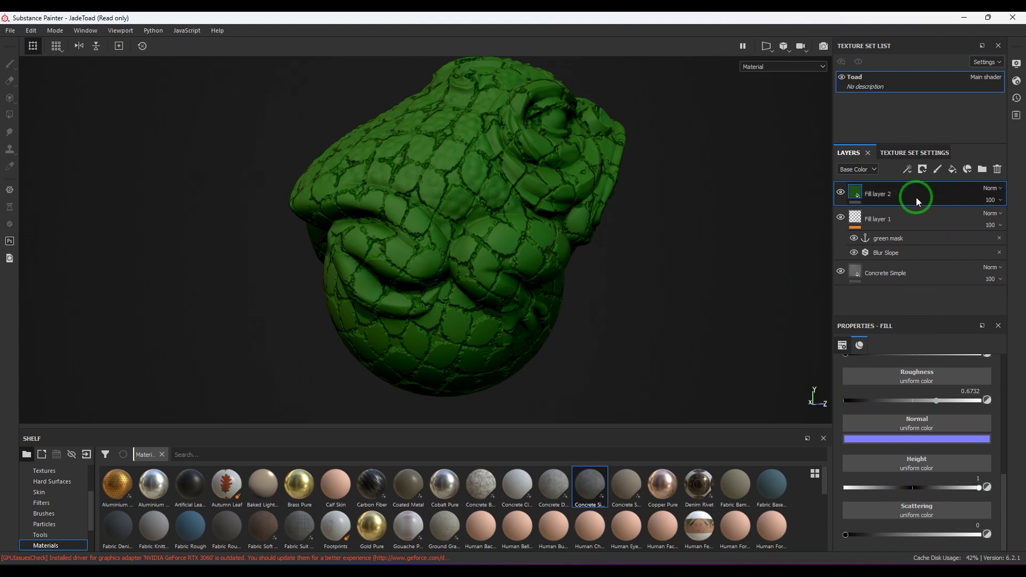
pyautogui.click(922, 169)
# - Give Fill layer 2 a white mask with a fill effect sourced from the 'green mask' anchor point
pyautogui.click(932, 182)
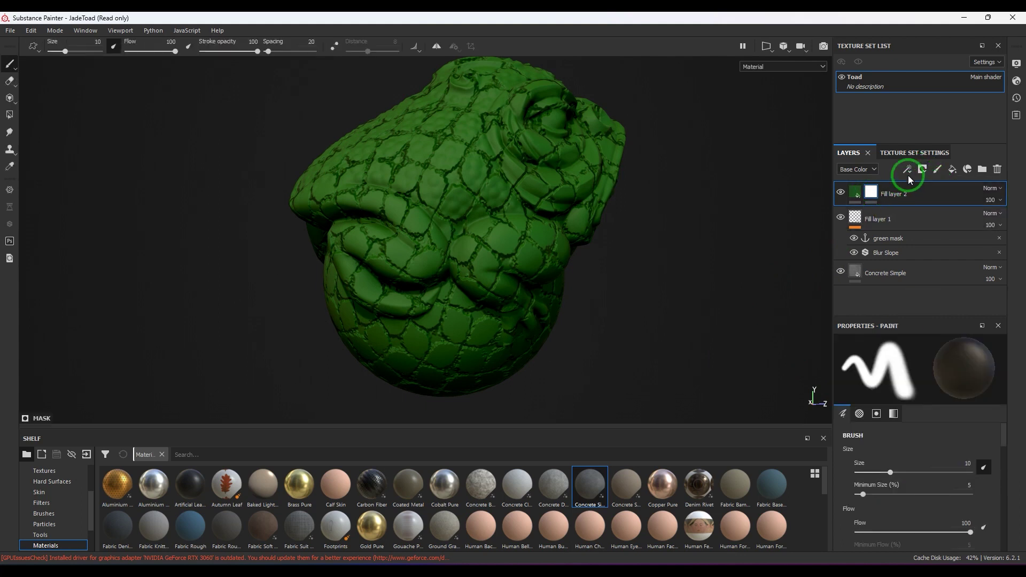
pyautogui.click(909, 176)
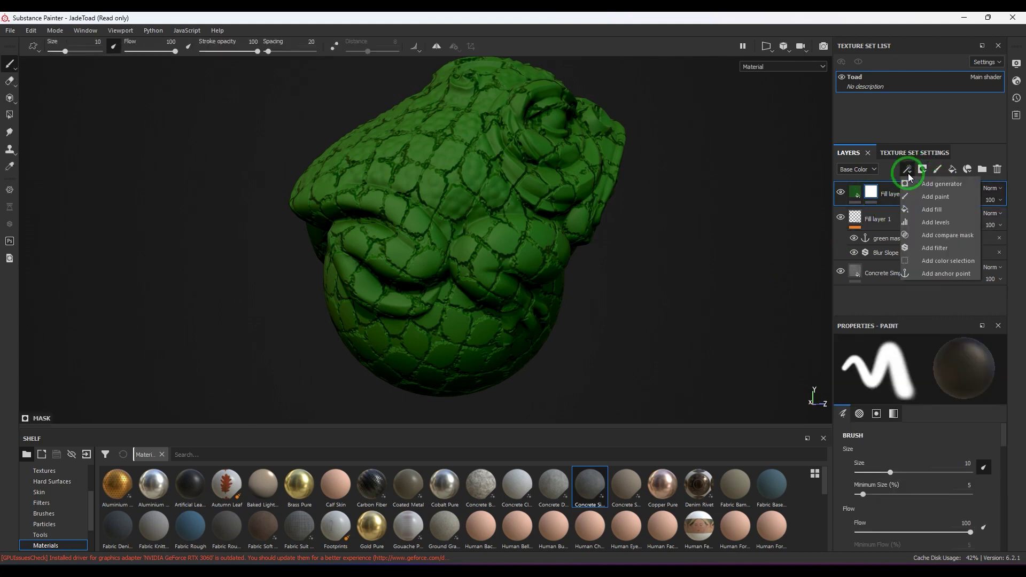
pyautogui.click(930, 210)
pyautogui.click(898, 383)
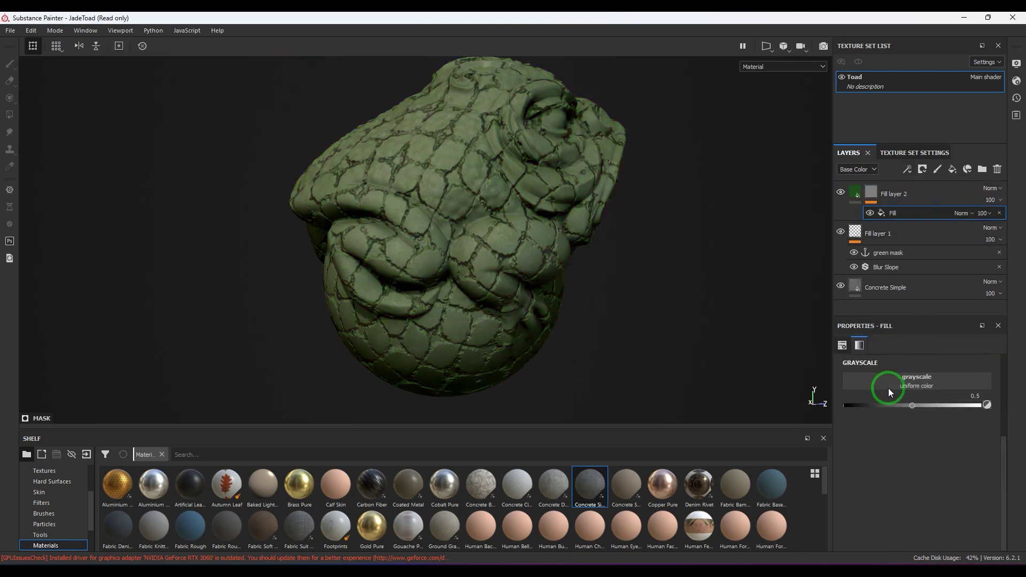
pyautogui.click(935, 396)
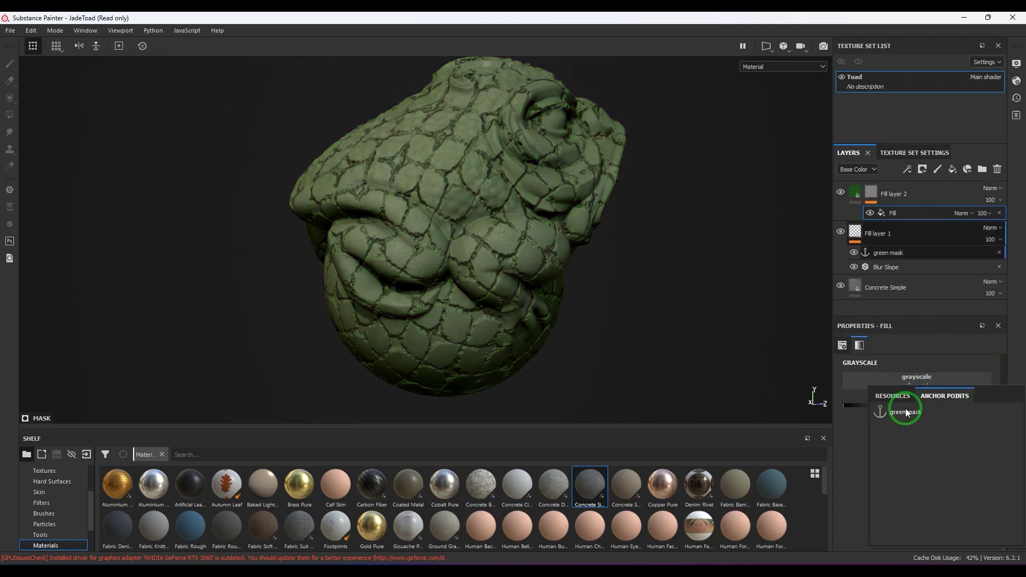
pyautogui.click(909, 413)
# - Reference the anchor's Height channel, invert it, and lower the levels to reveal more stone
pyautogui.click(951, 405)
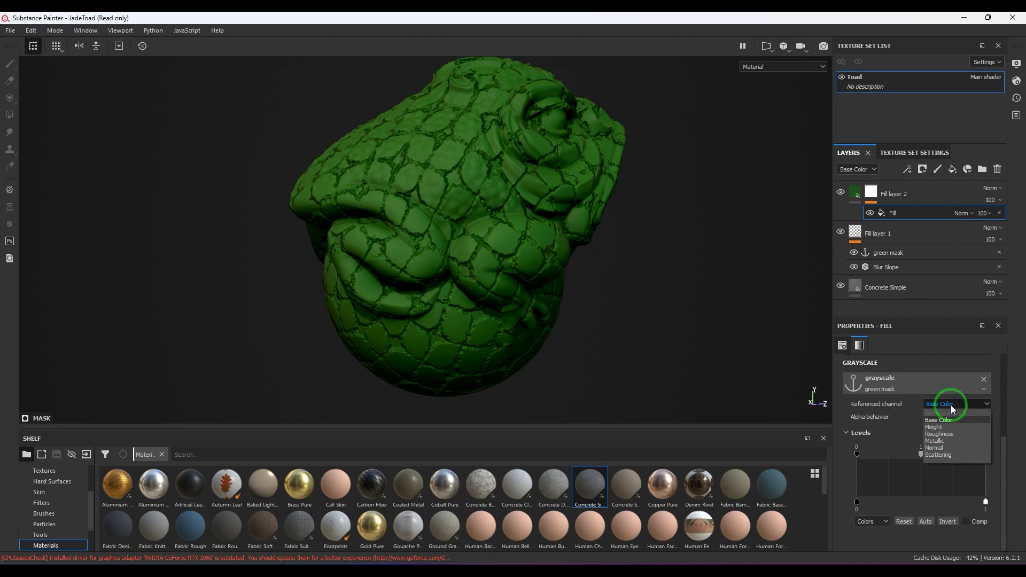
pyautogui.click(950, 430)
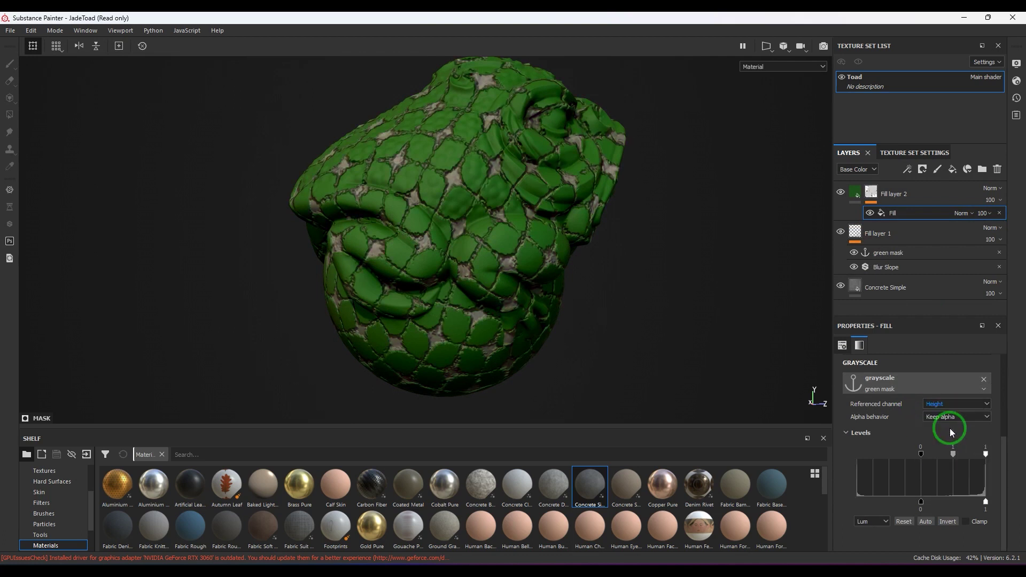
pyautogui.click(949, 521)
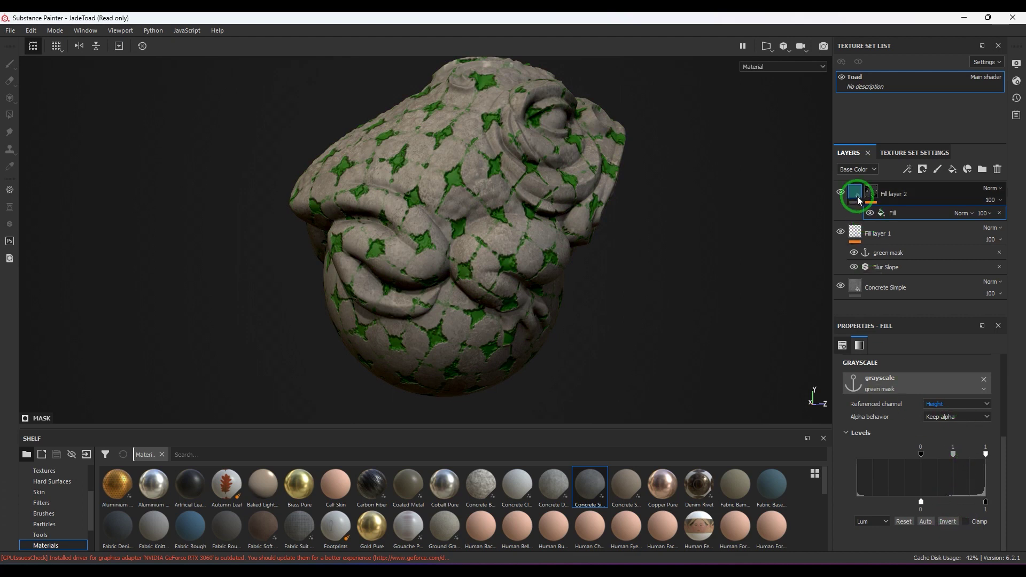
pyautogui.moveTo(921, 454); pyautogui.dragTo(883, 454)
pyautogui.moveTo(921, 502); pyautogui.dragTo(860, 501)
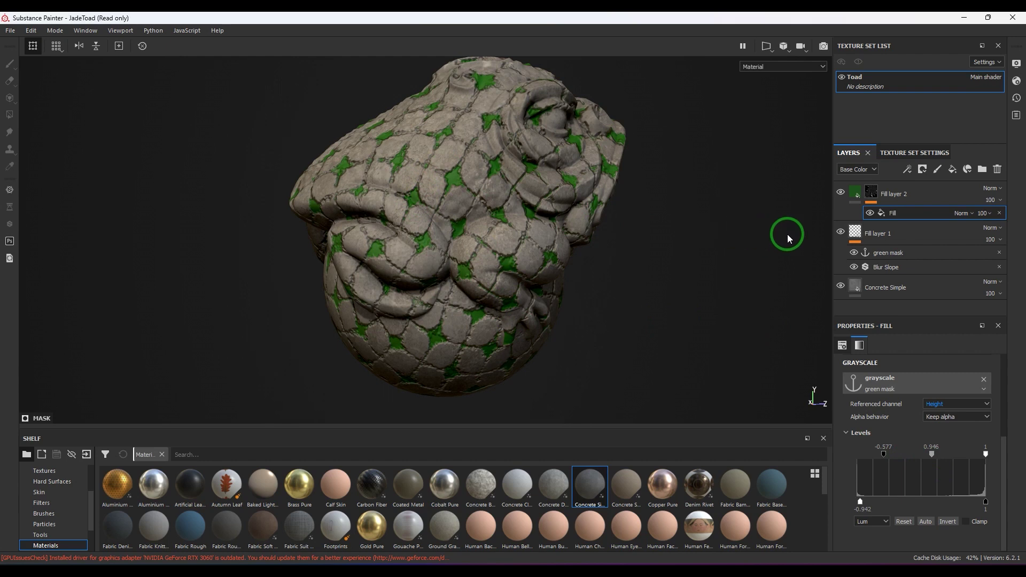
pyautogui.click(855, 193)
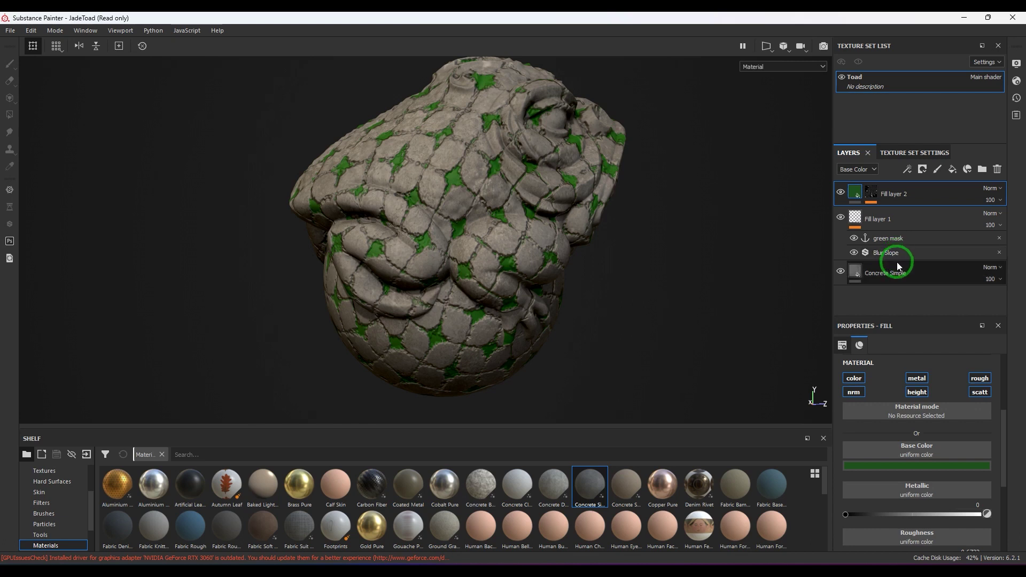
# - Toggle Blur Slope off and on twice to compare the moss pattern, leaving it enabled
pyautogui.keyDown('alt'); pyautogui.moveTo(584, 323); pyautogui.dragTo(585, 324); pyautogui.keyUp('alt')
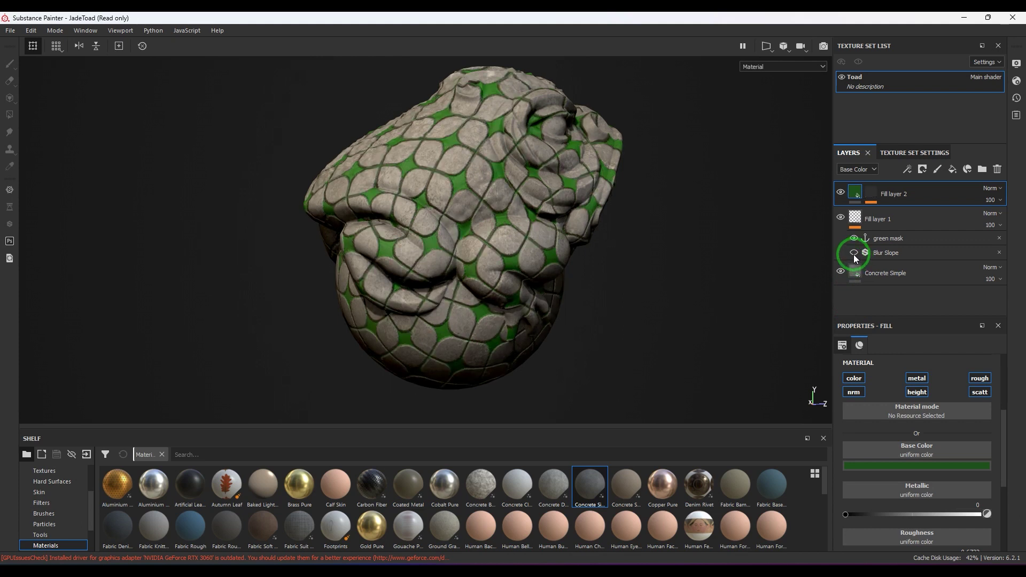
pyautogui.click(854, 253)
pyautogui.click(854, 253)
pyautogui.click(854, 254)
pyautogui.click(854, 254)
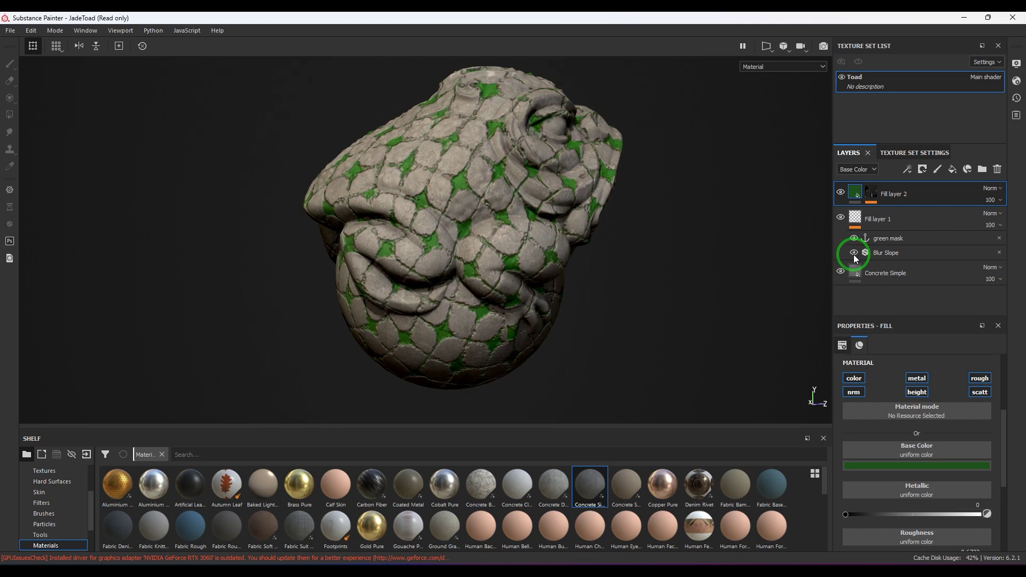
# - In Blur Slope's settings, try Grunge Map 005 as the custom noise texture
pyautogui.click(903, 254)
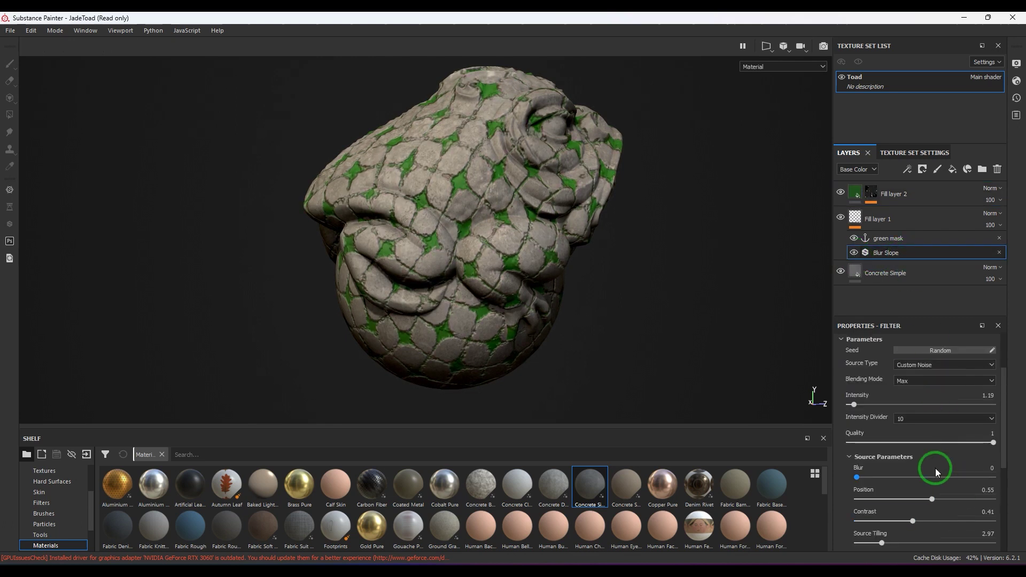
pyautogui.scroll(-2, 932, 463)
pyautogui.scroll(-1, 933, 463)
pyautogui.click(919, 396)
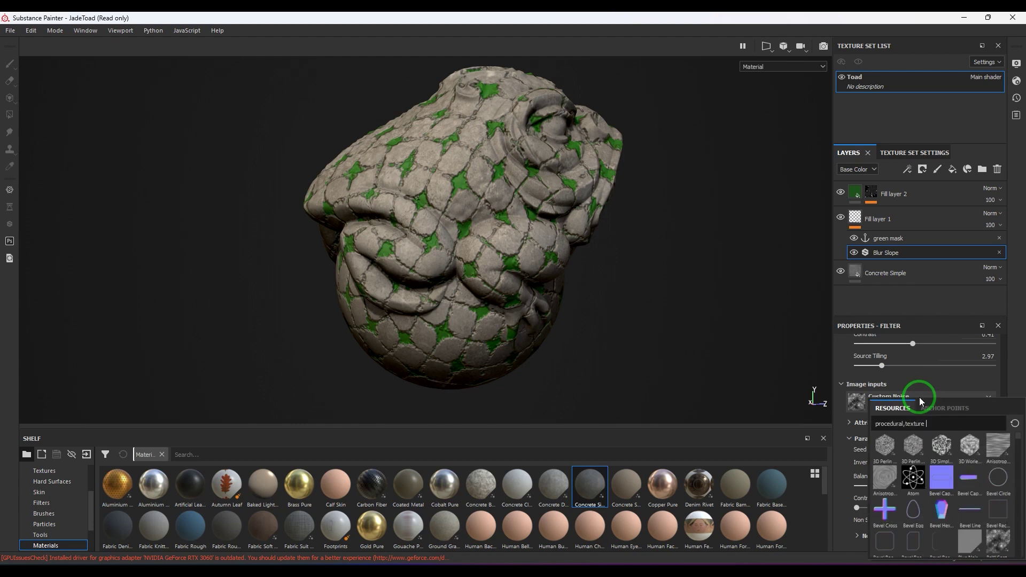
pyautogui.scroll(-5, 957, 501)
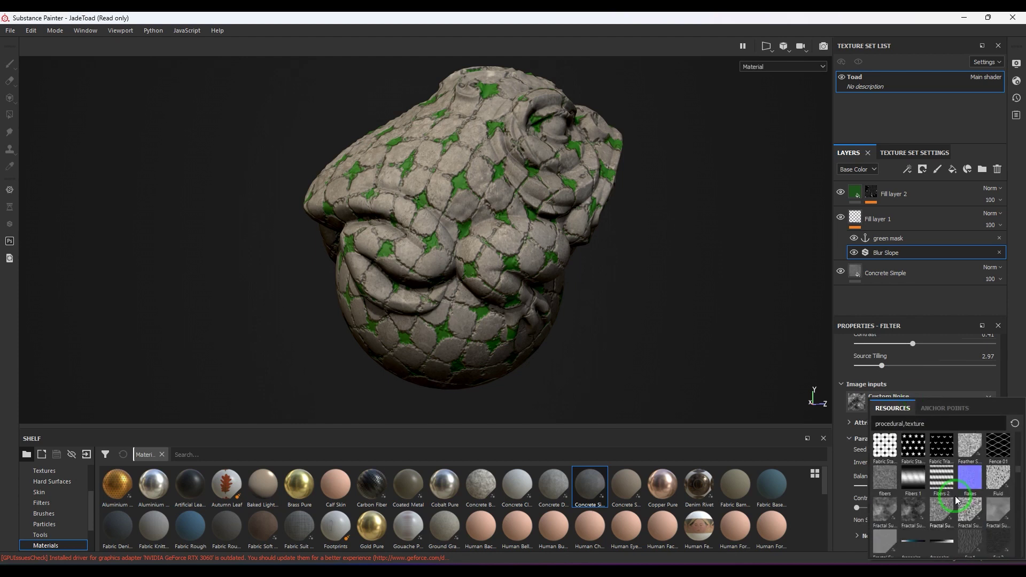
pyautogui.scroll(-3, 957, 500)
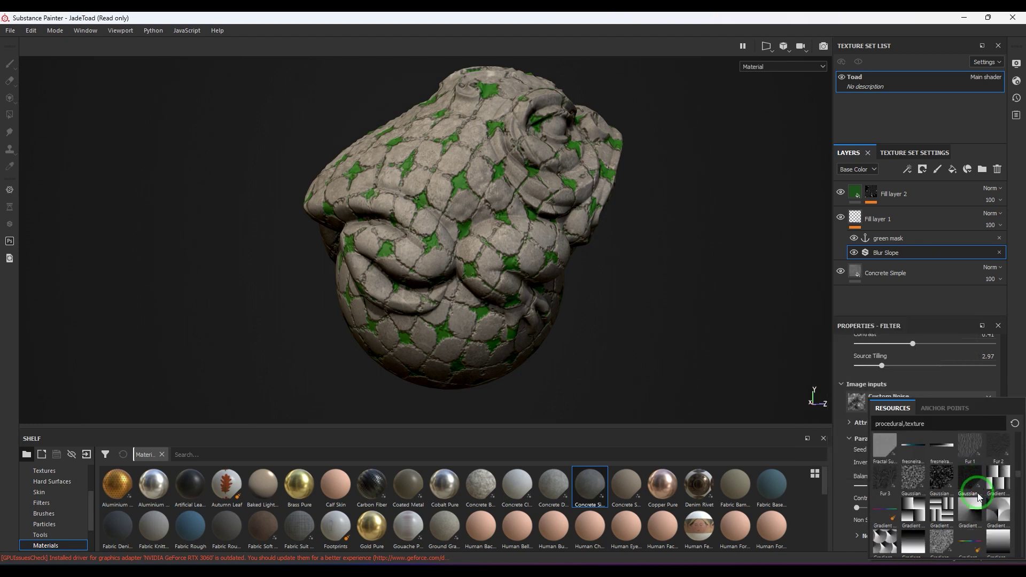
pyautogui.scroll(-5, 959, 508)
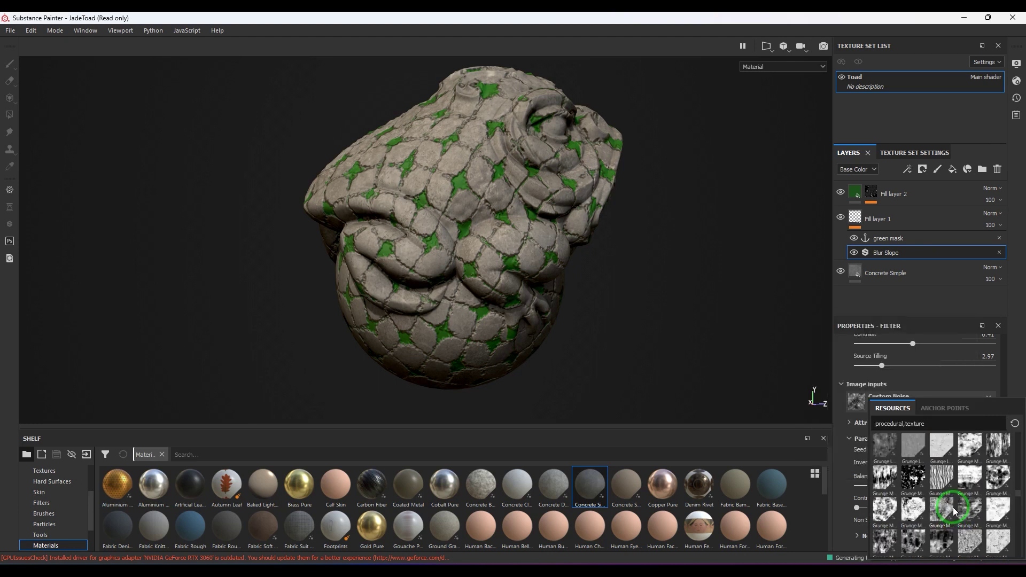
pyautogui.click(943, 475)
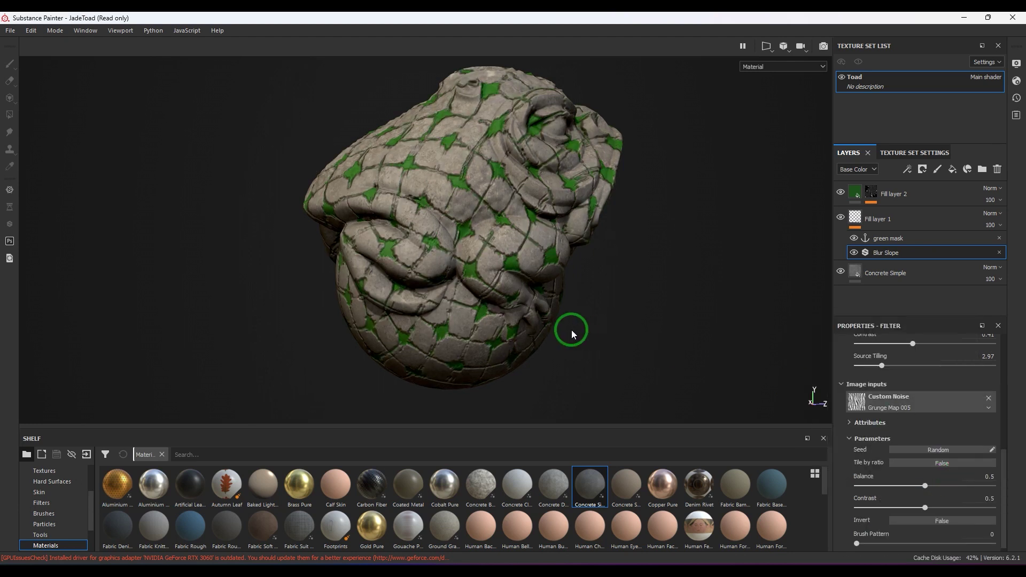
pyautogui.keyDown('alt'); pyautogui.moveTo(492, 264); pyautogui.dragTo(503, 260); pyautogui.keyUp('alt')
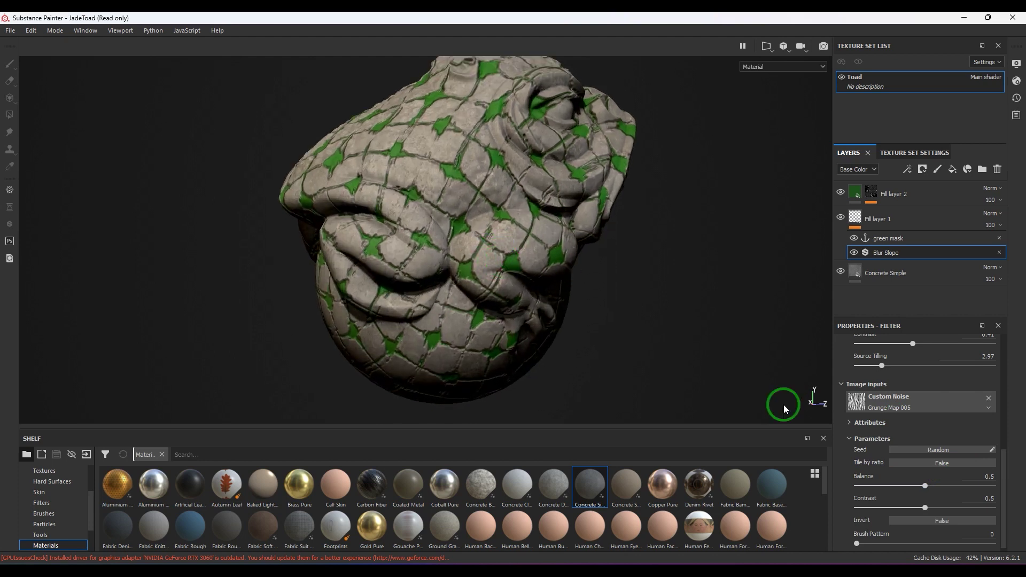
# - Swap Blur Slope's custom noise to Grunge Dirt Splats
pyautogui.click(928, 406)
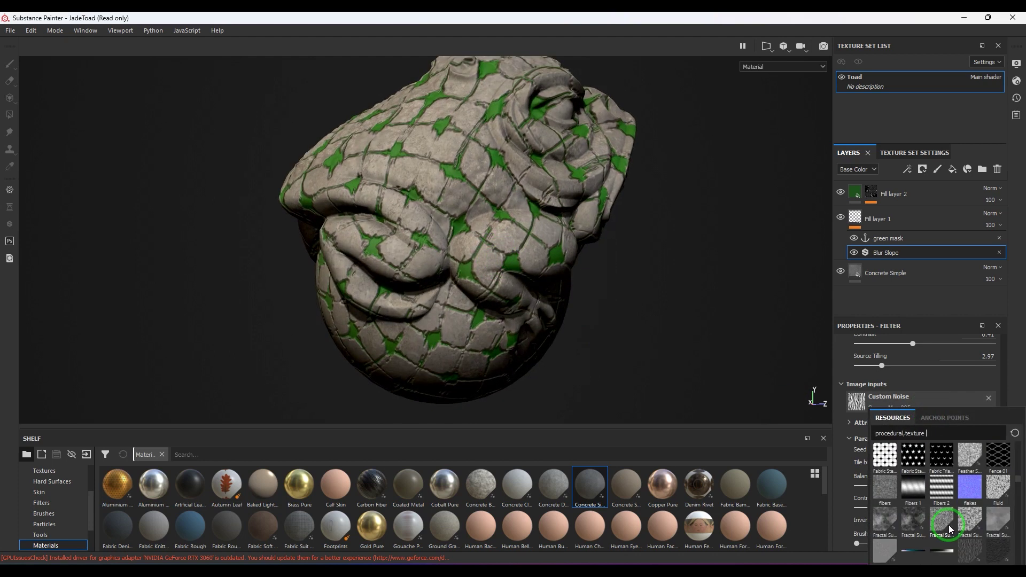
pyautogui.click(972, 509)
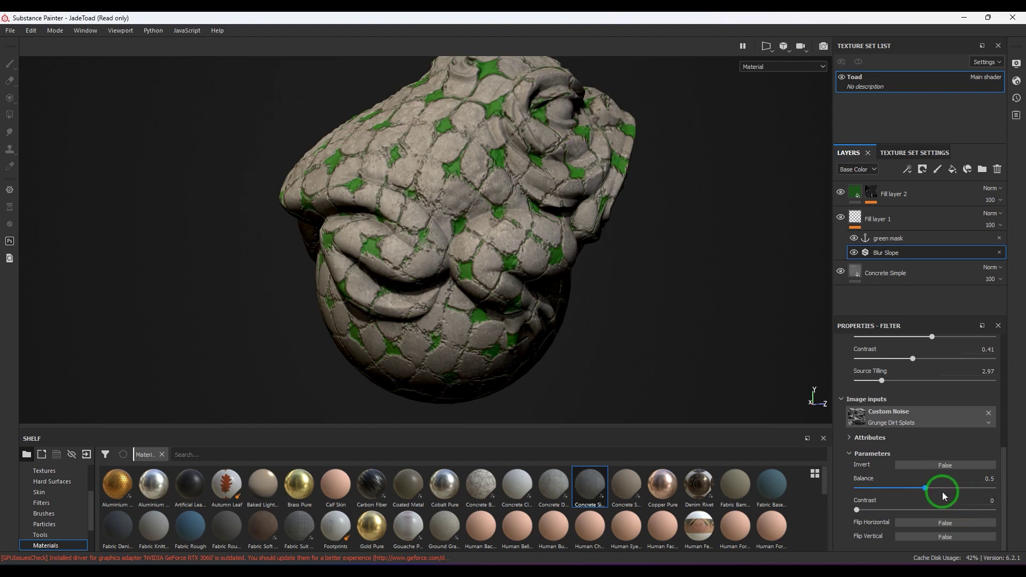
pyautogui.click(931, 423)
pyautogui.scroll(-10, 943, 537)
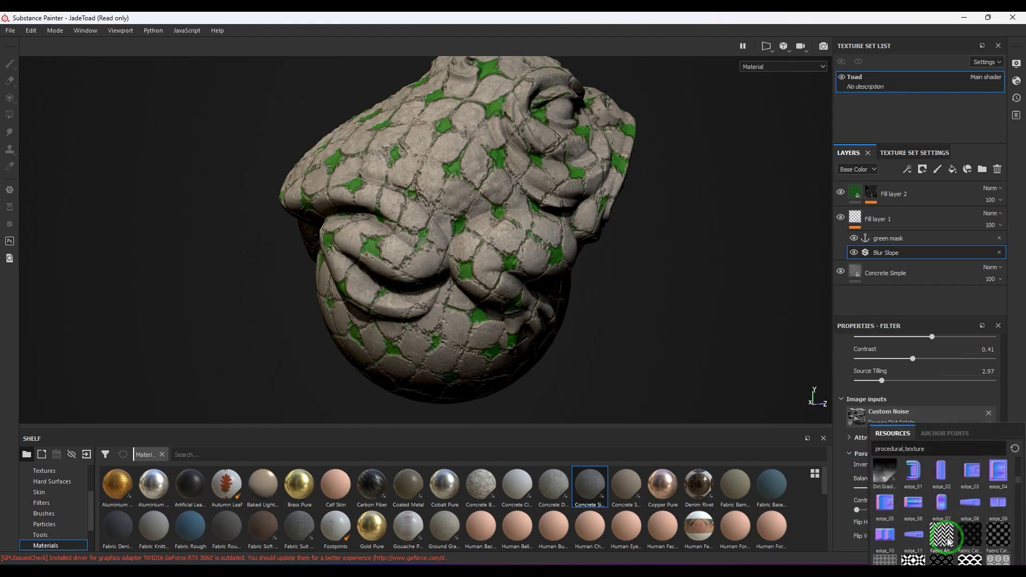